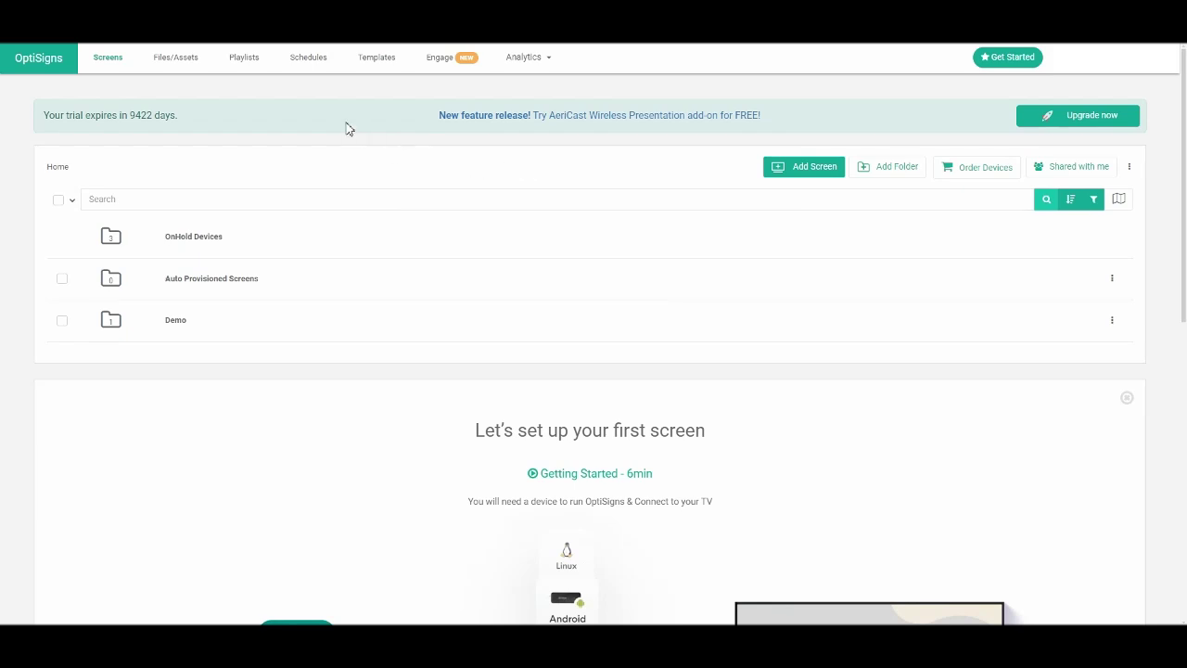
- In the Global Playlist's advanced options, set target tags to Use Playlist Default
click(252, 57)
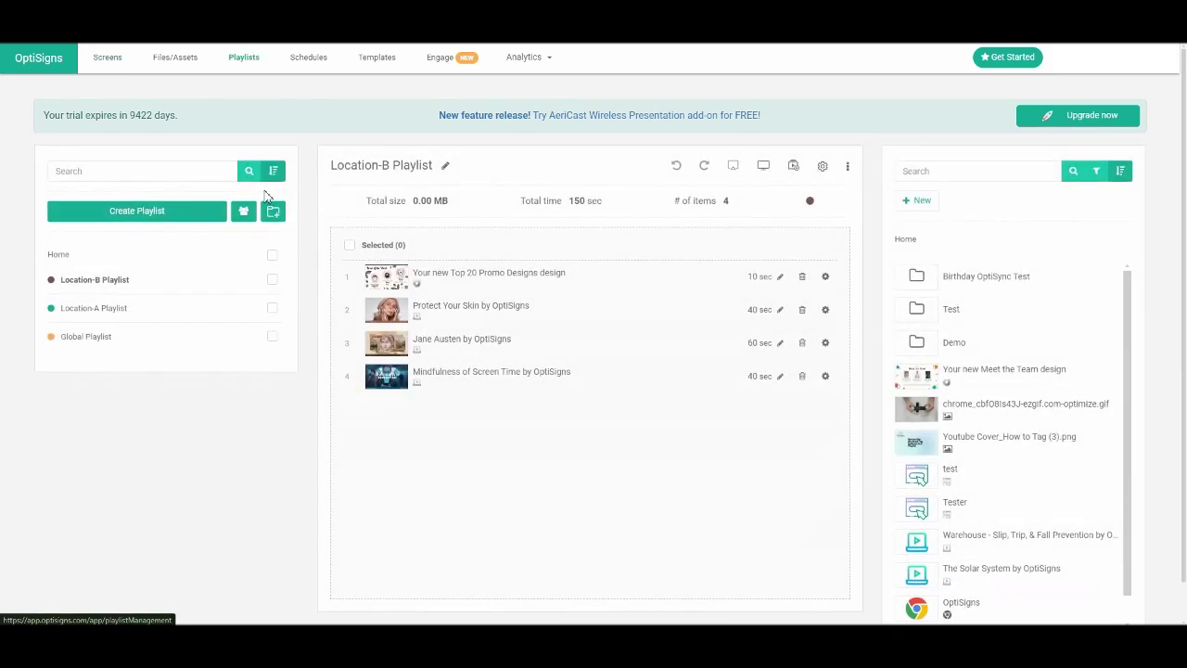
click(218, 337)
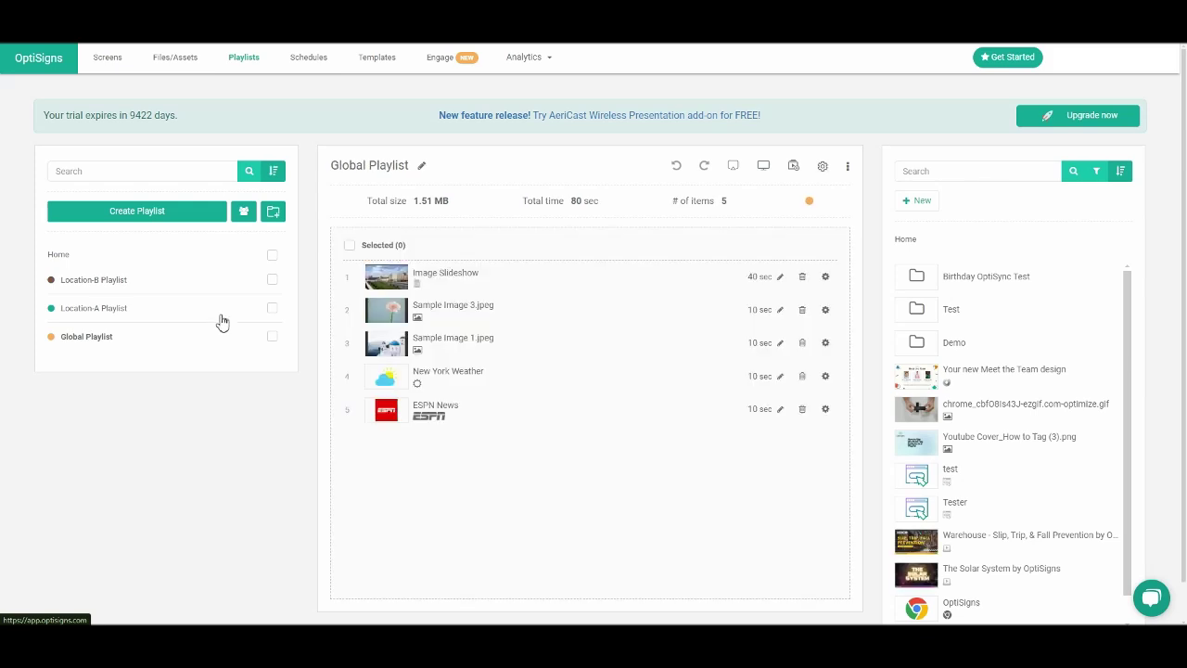
click(823, 169)
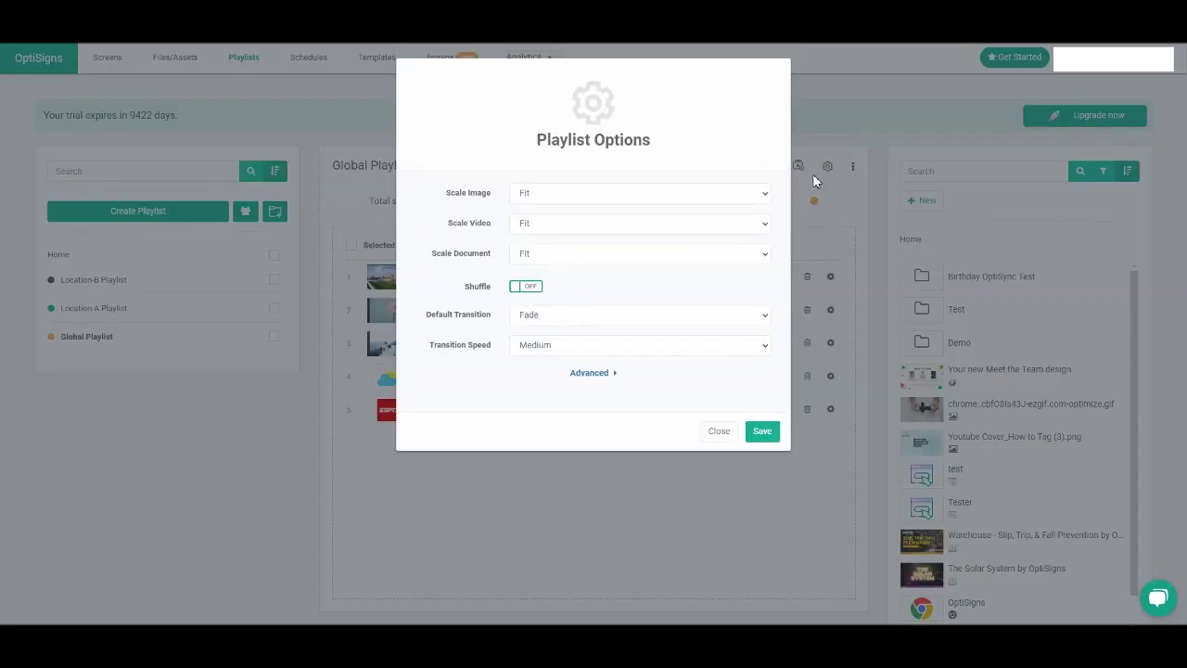
click(610, 376)
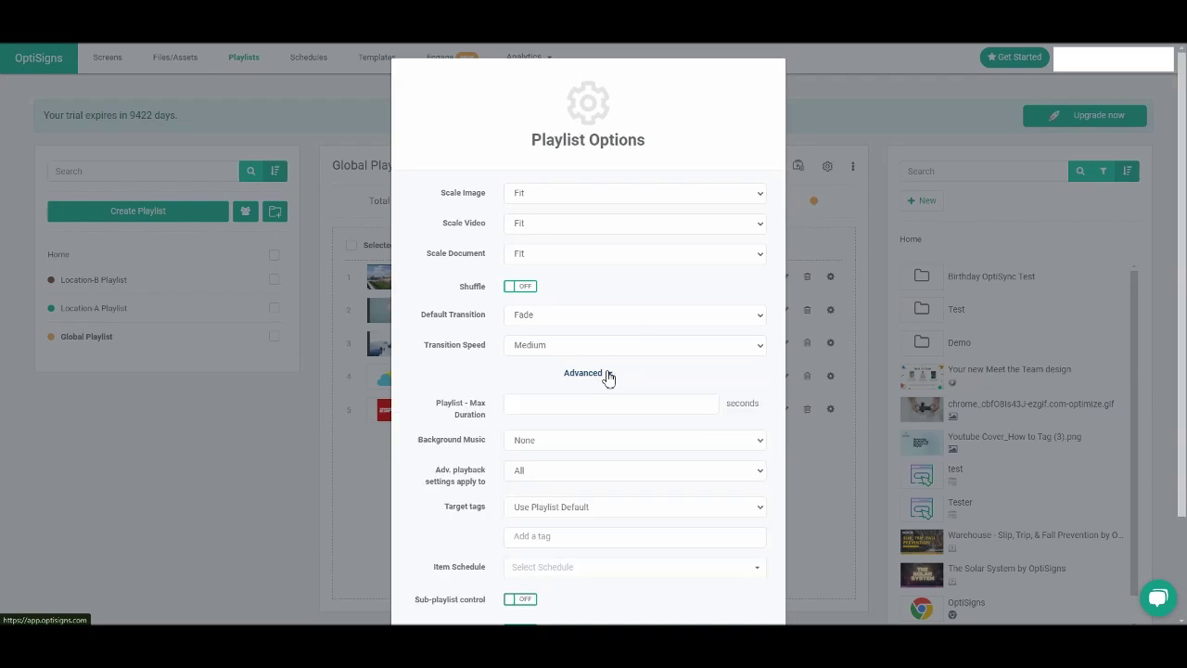
scroll(594, 408, down, 2)
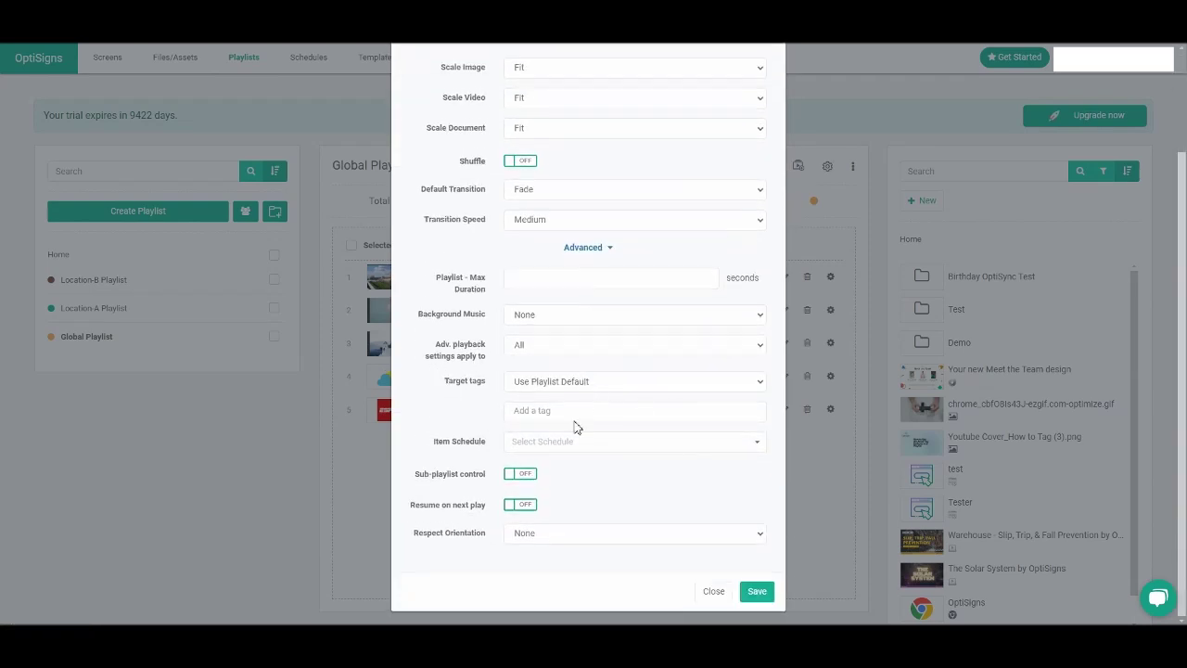
click(655, 388)
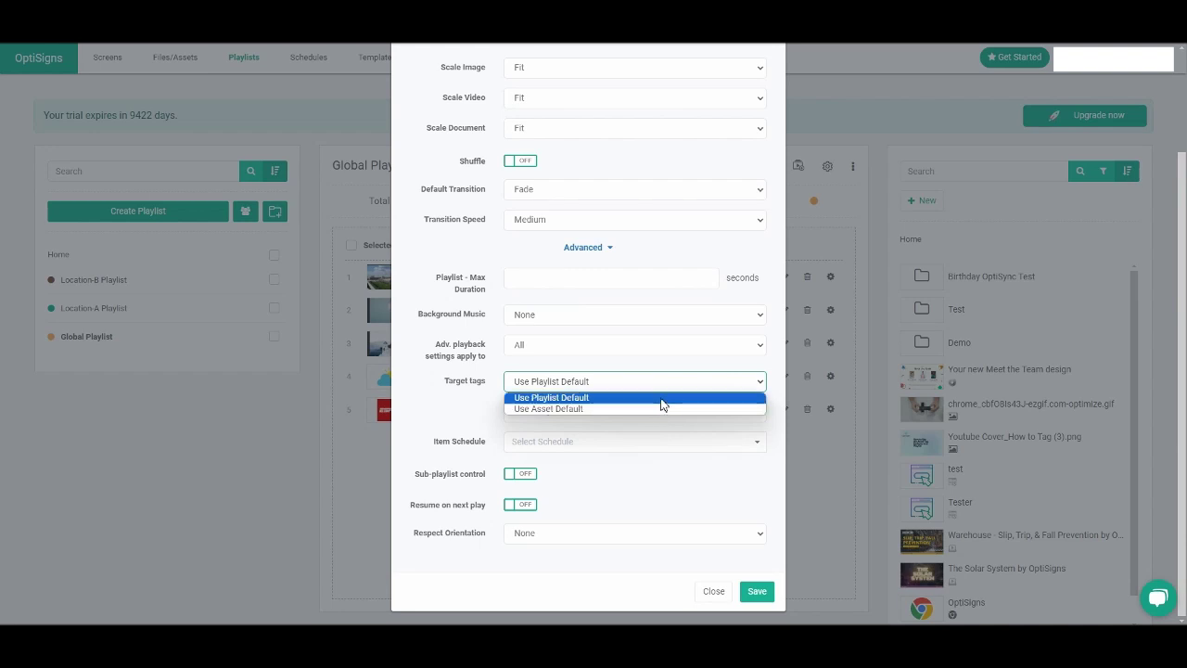
click(662, 397)
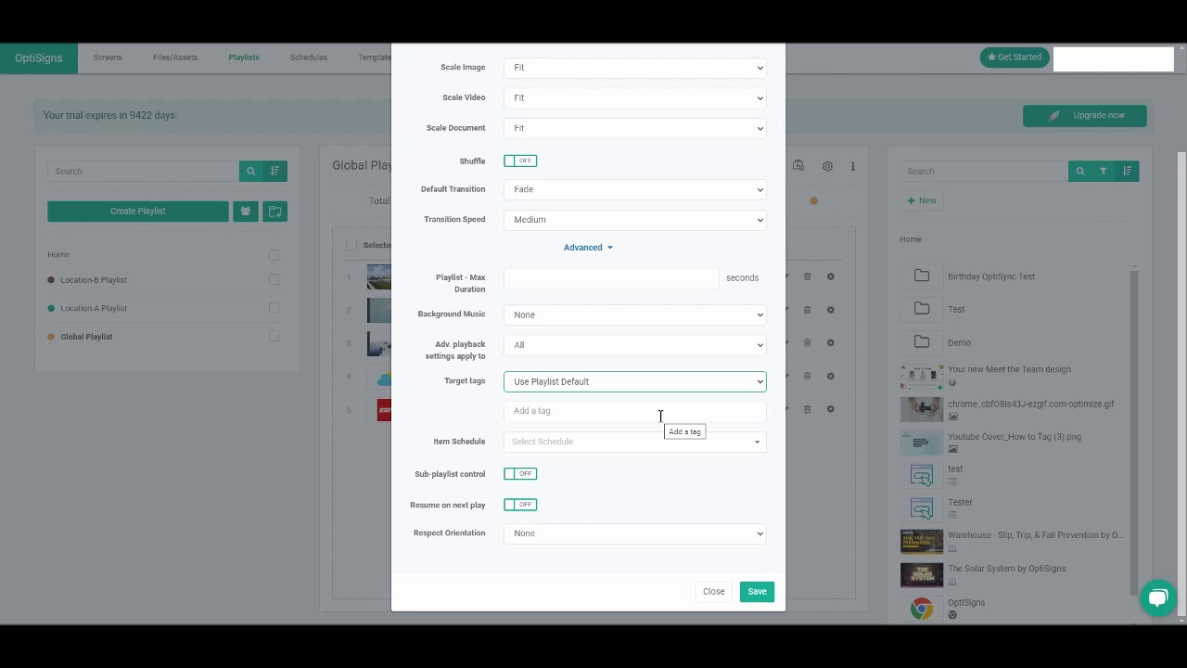
- After briefly trying Asset Default, restore Playlist Default, add a 'Global' target tag, and save
click(652, 390)
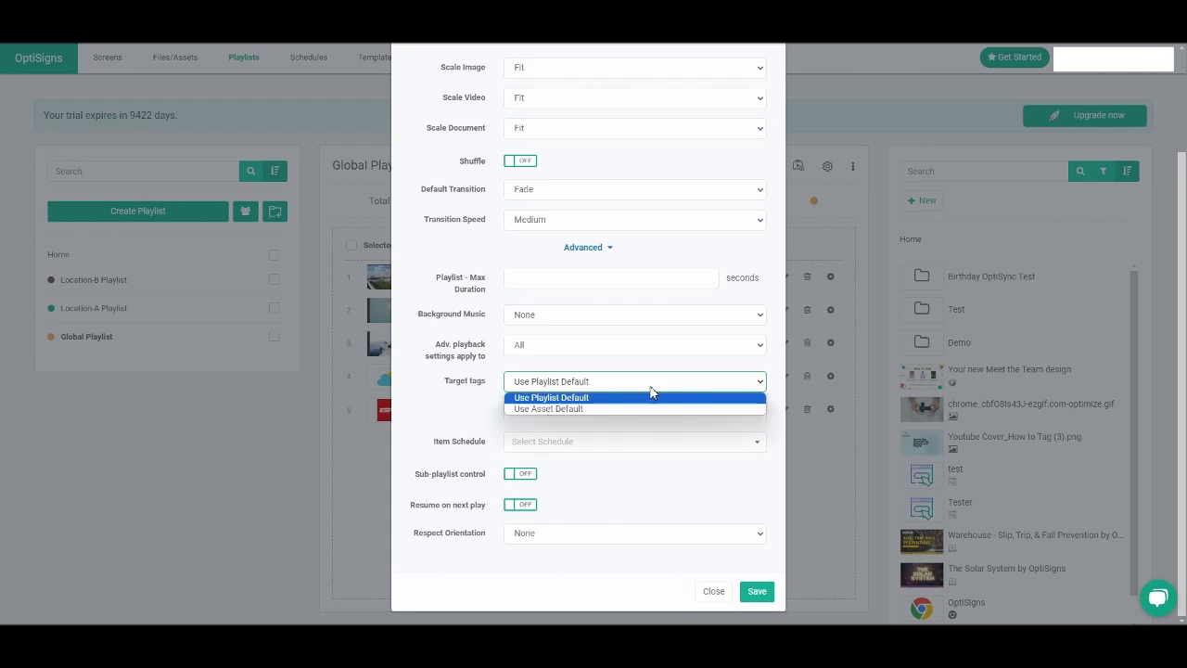
click(652, 409)
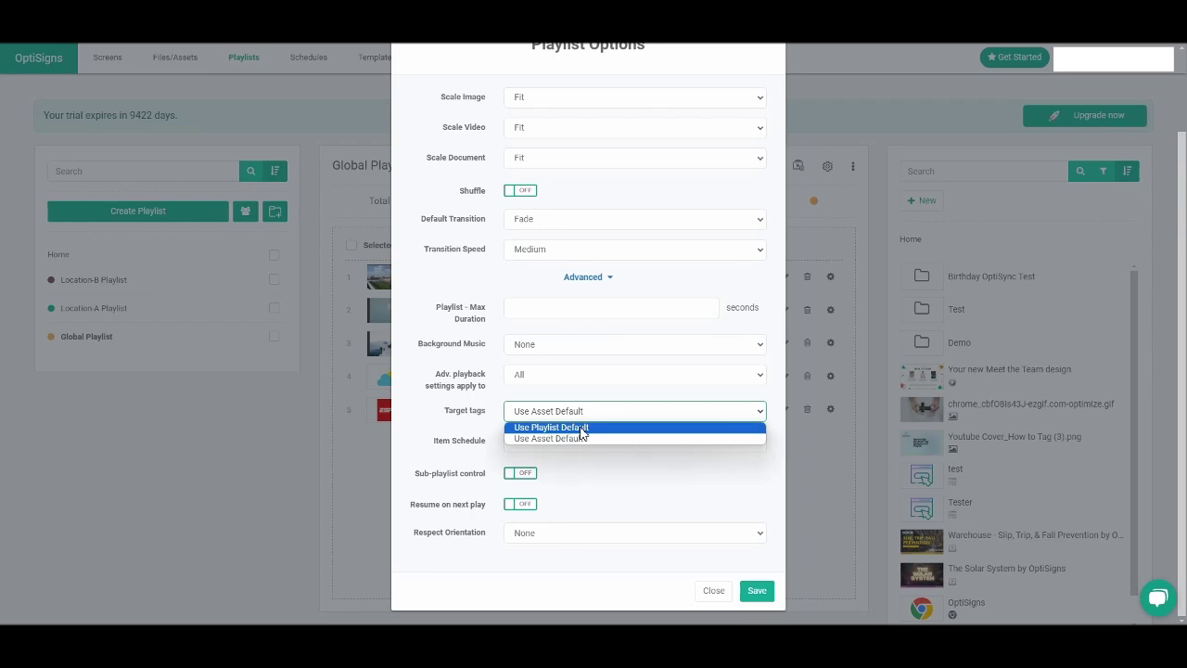
click(585, 428)
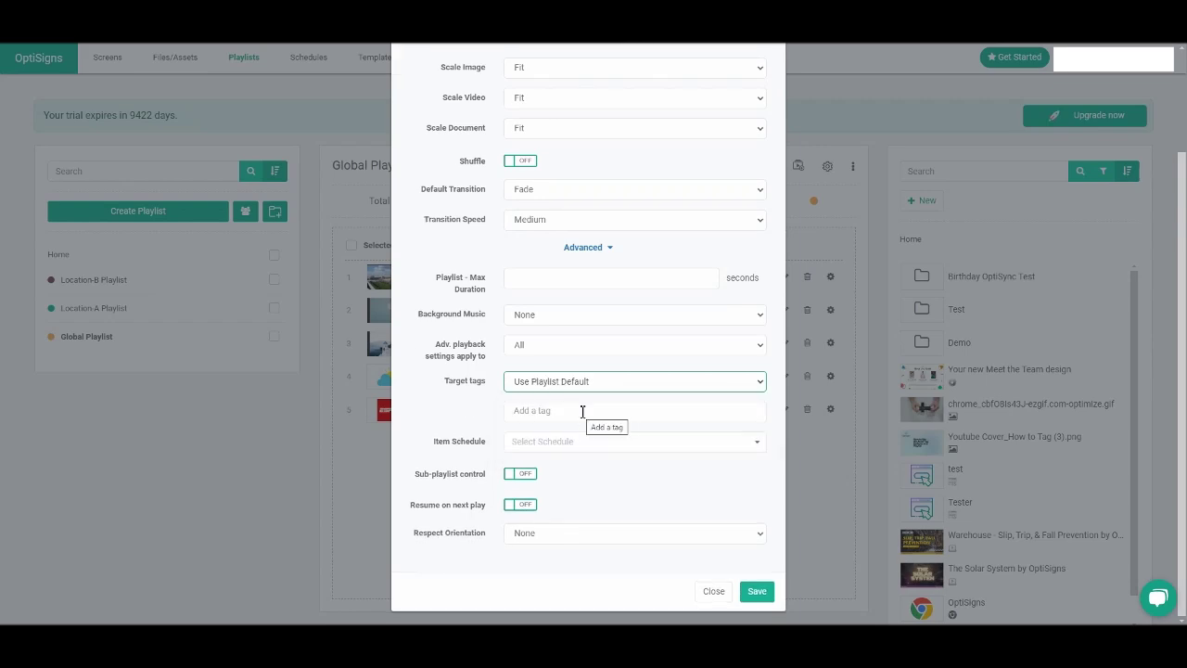
click(583, 412)
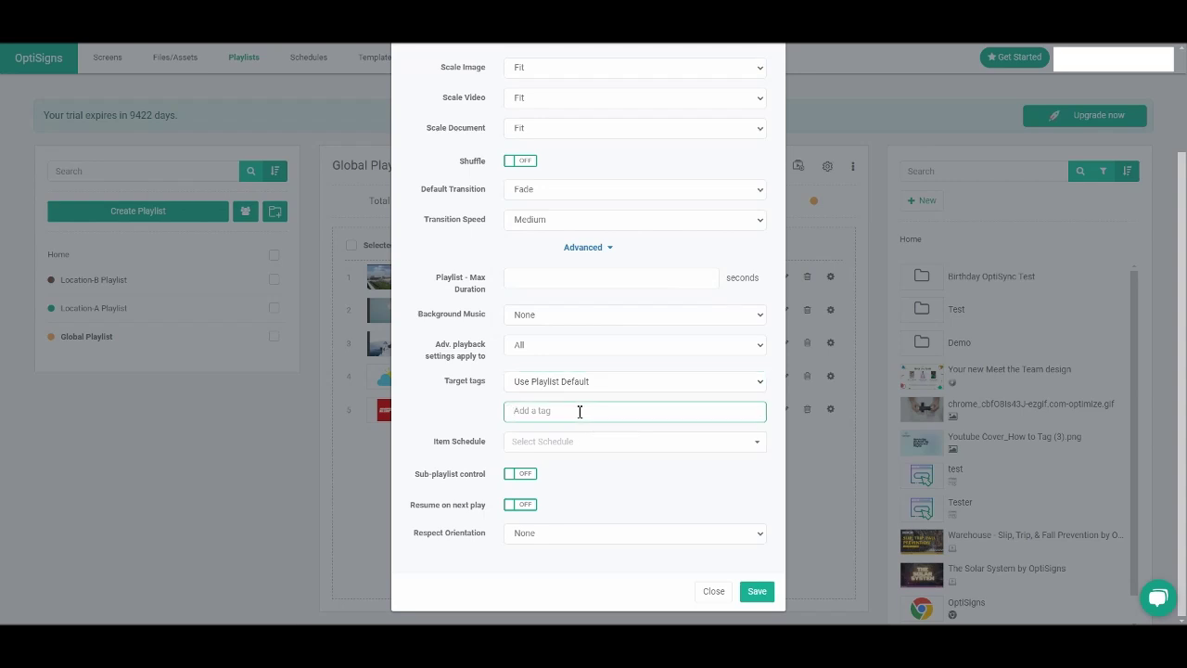
text(Global)
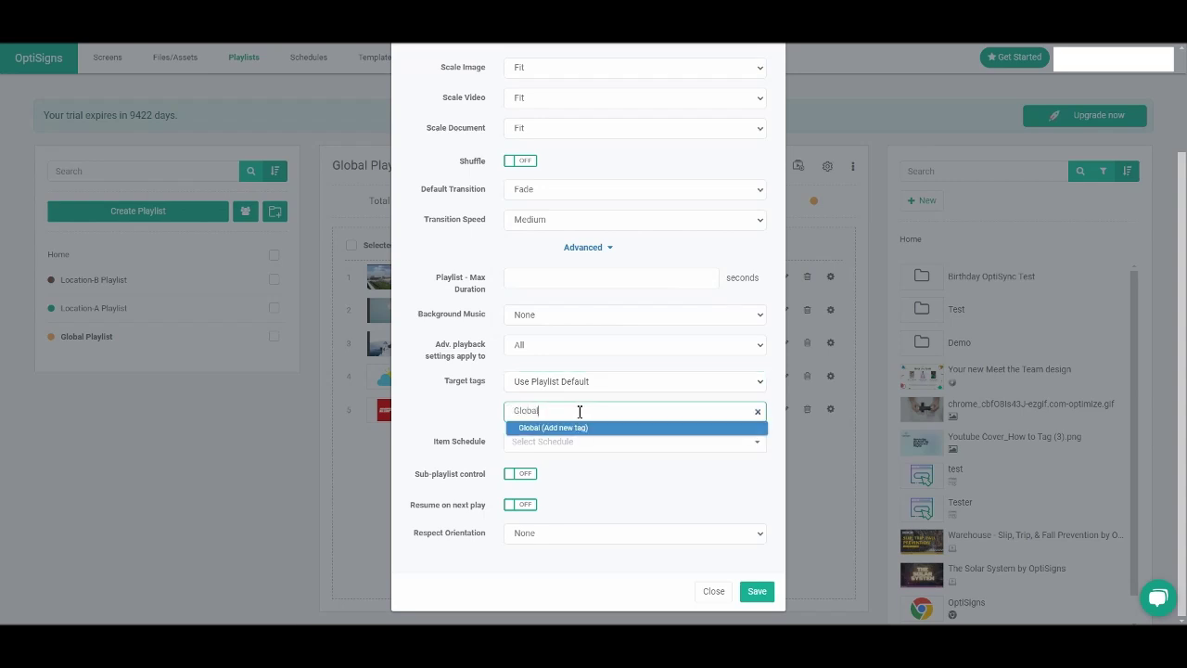
click(624, 428)
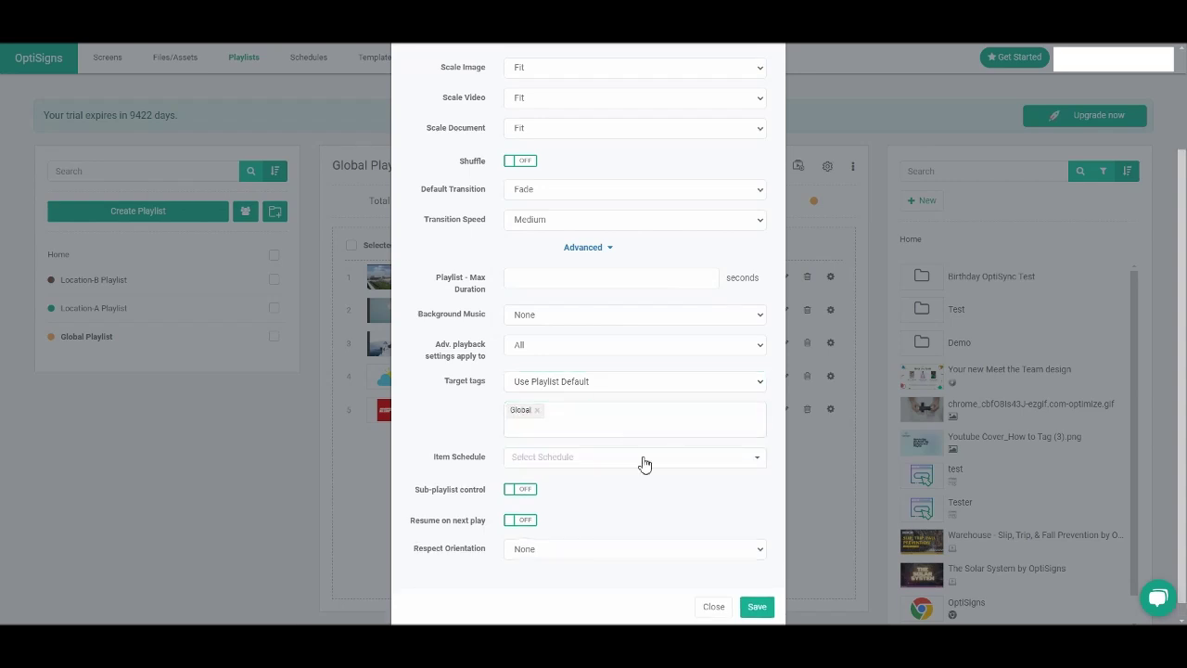
click(756, 607)
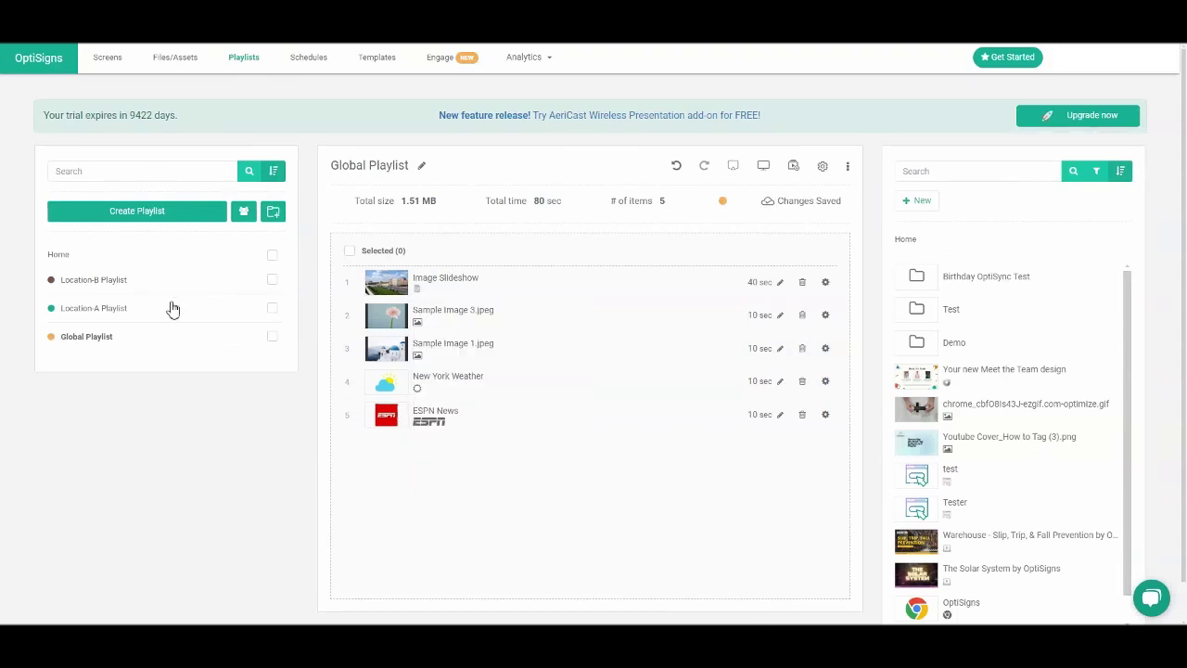
- Add Location-A and Location-B Playlists to Global Playlist; give Location-A a custom 'Location-A' tag
drag(153, 308, 543, 319)
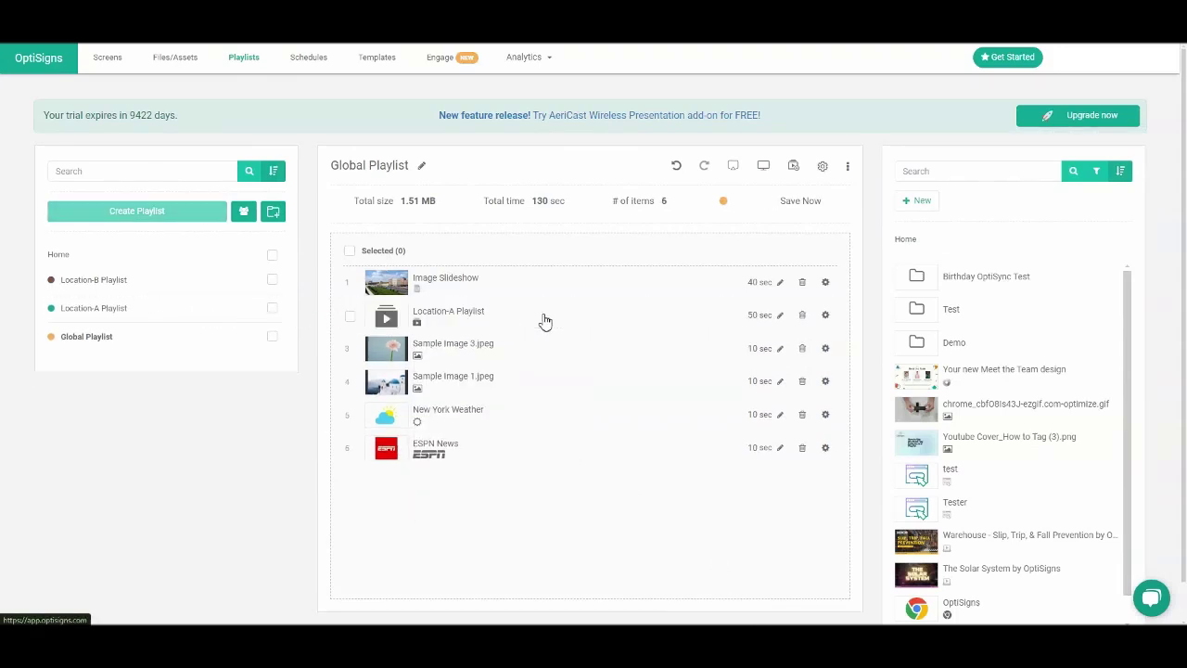
mouse_move(191, 282)
mouse_down()
mouse_move(470, 349)
mouse_move(520, 377)
mouse_up()
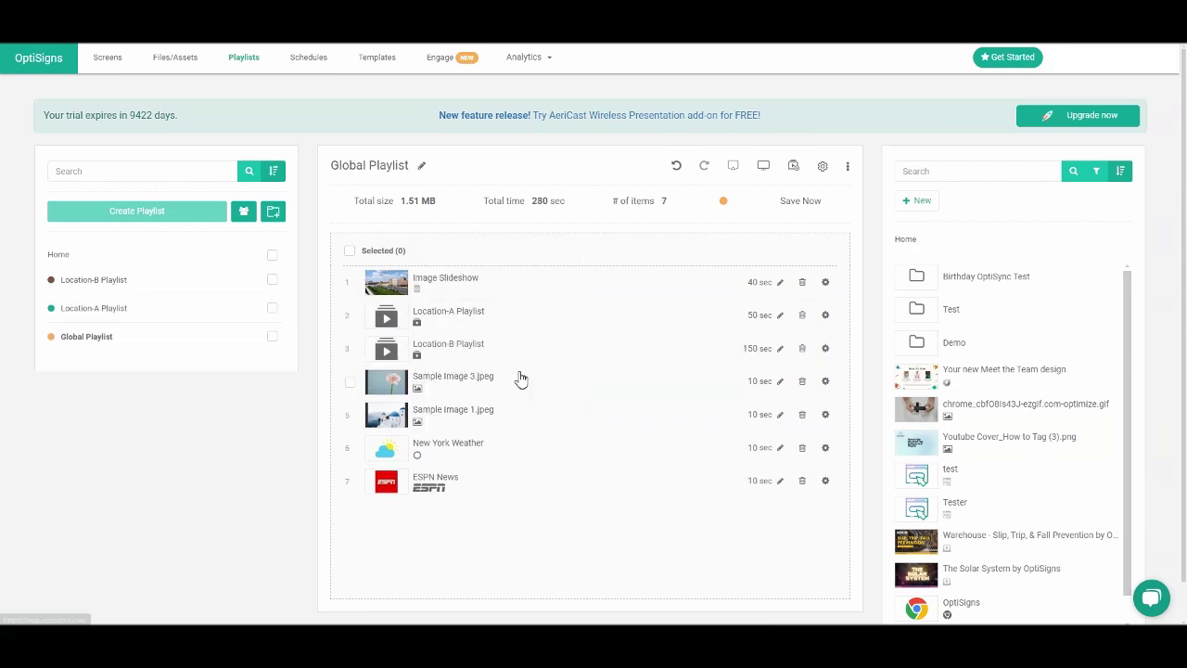
click(824, 316)
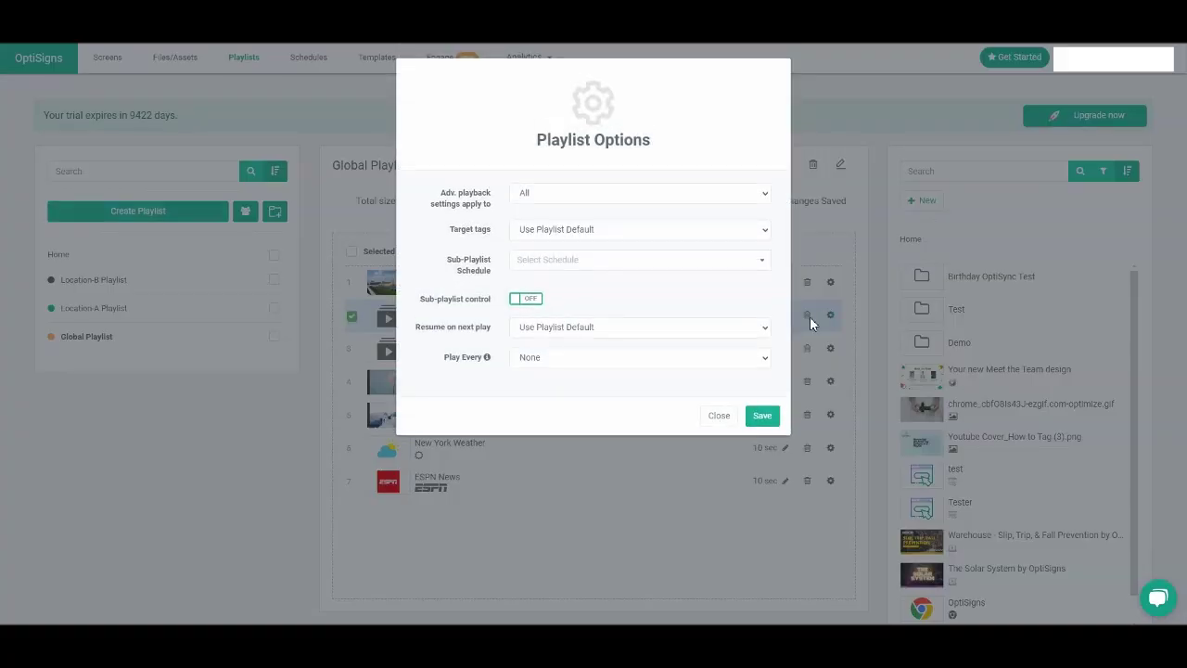
click(591, 232)
click(583, 259)
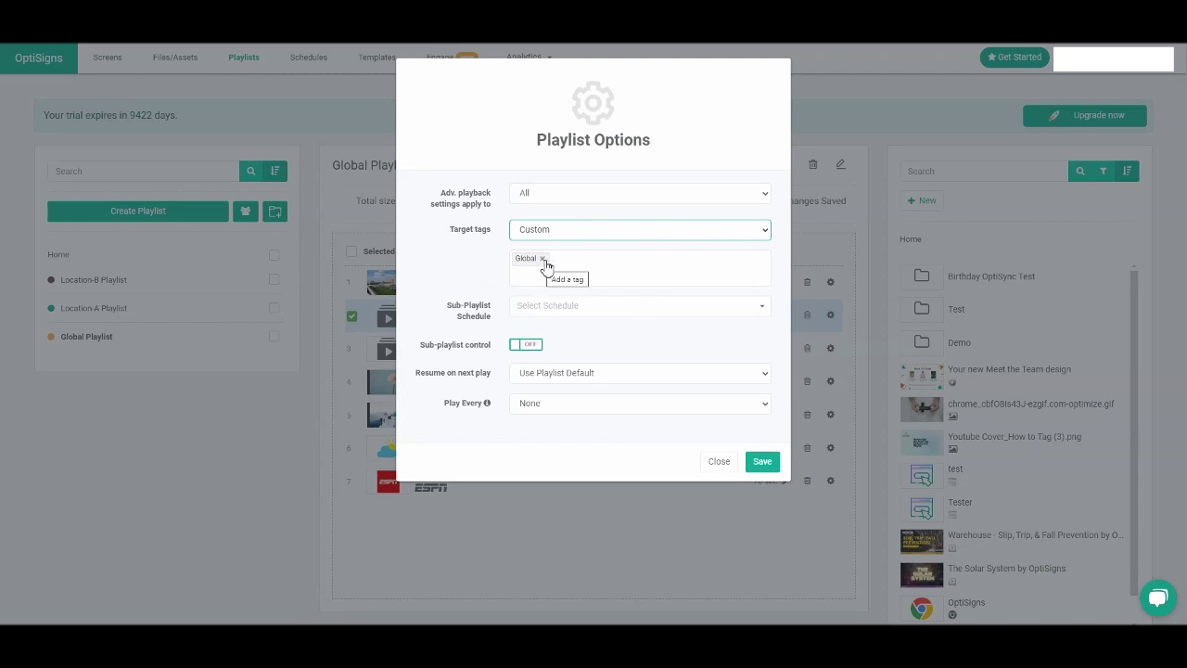
click(542, 259)
click(546, 259)
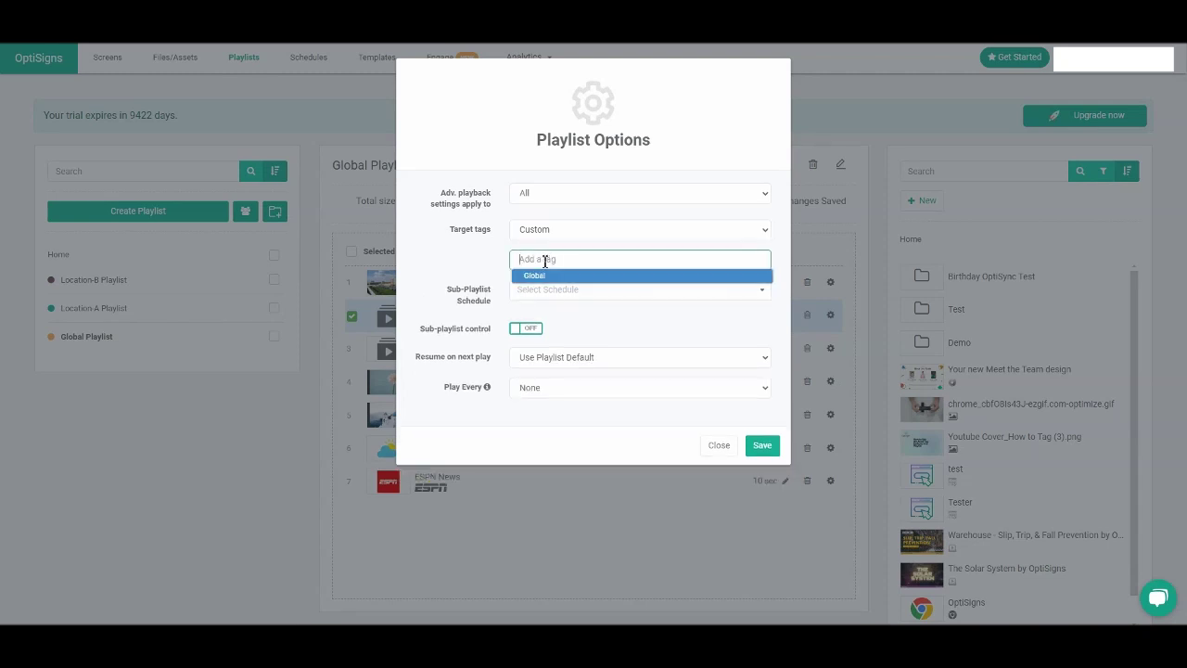
text(Locati)
text(on-A)
click(572, 278)
click(762, 461)
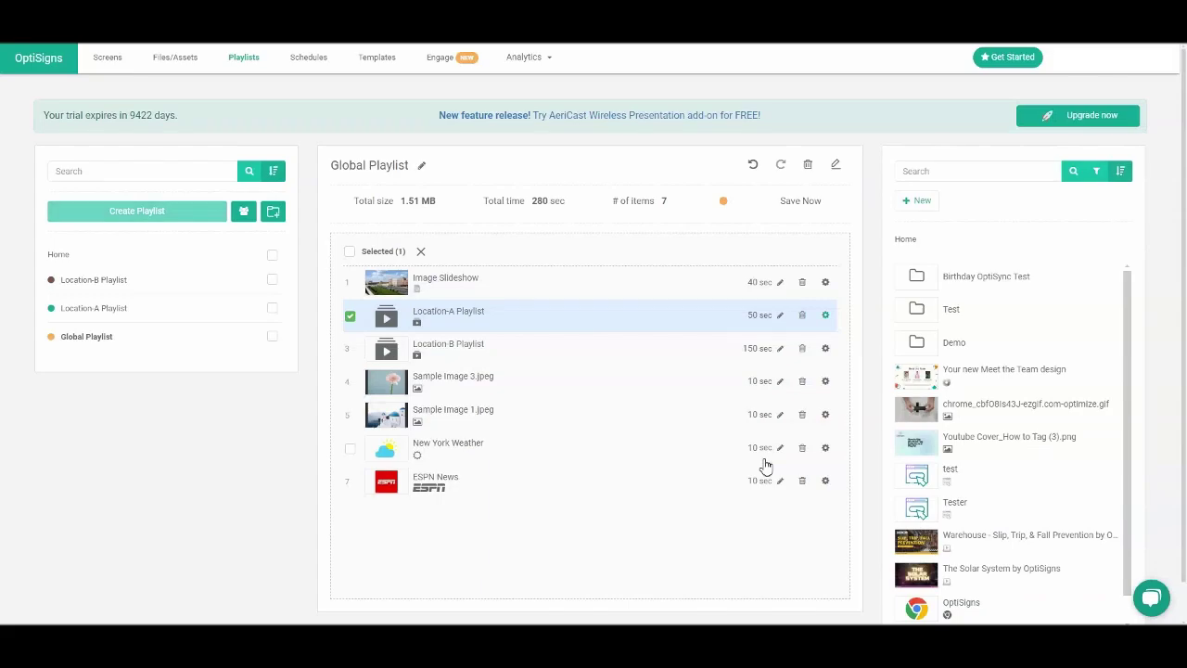
- Give the Location-B Playlist item a custom 'Location-B' target tag and save
click(827, 350)
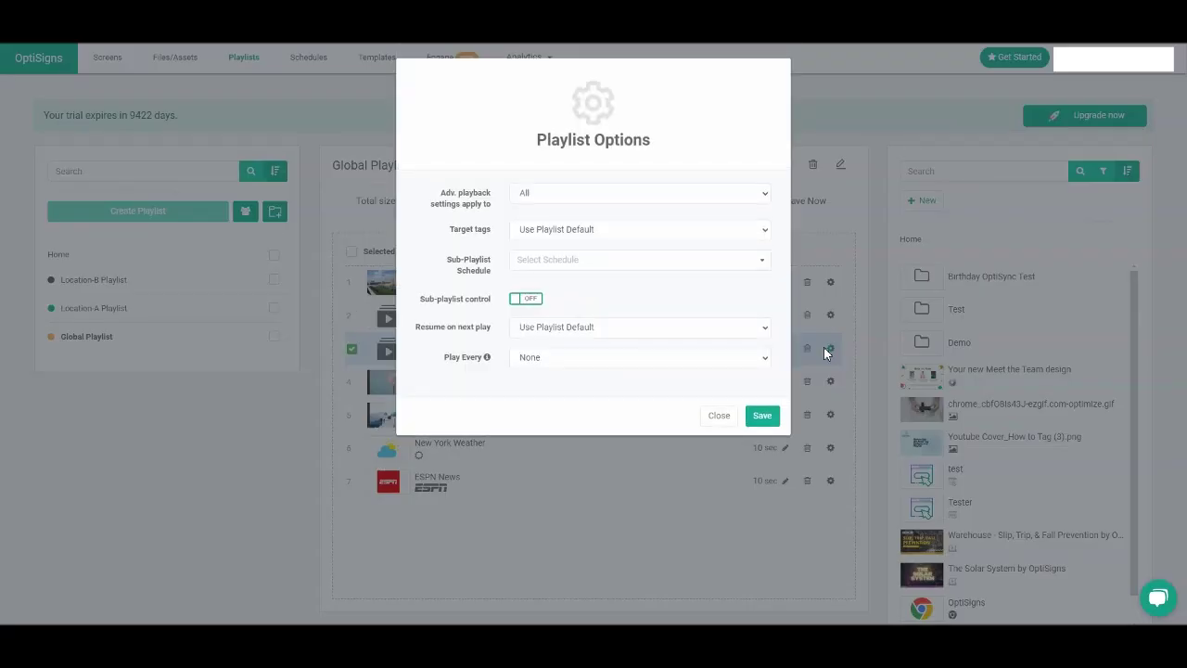
click(636, 231)
click(618, 257)
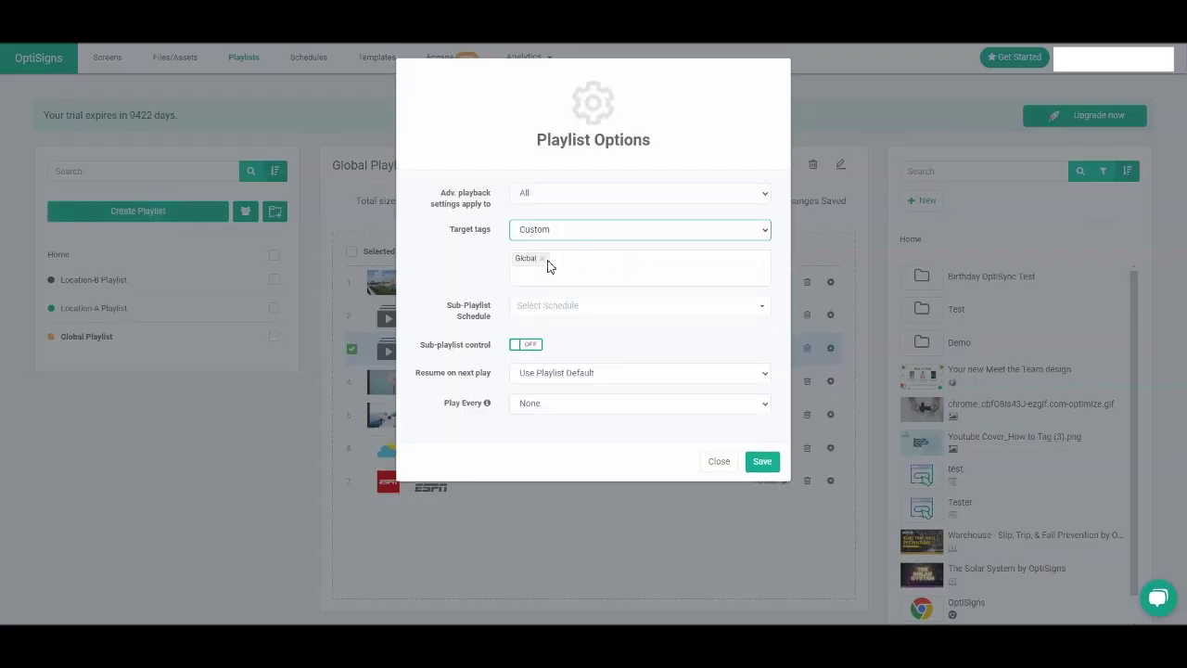
click(526, 258)
text(Location-)
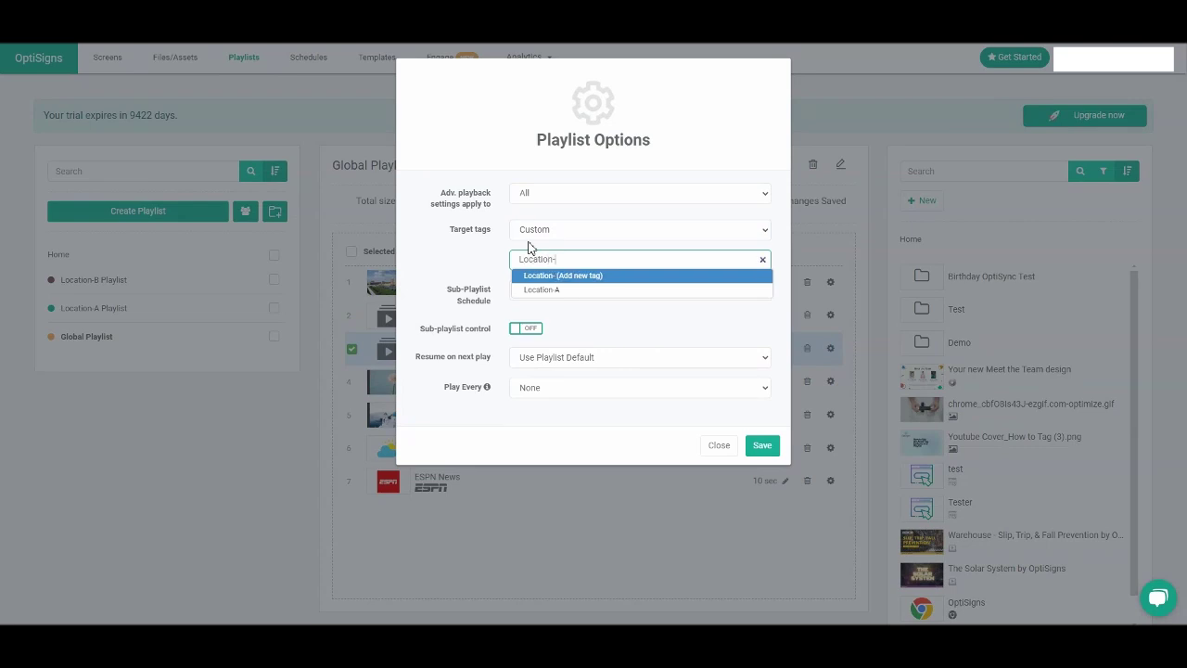
text(B)
click(582, 276)
click(762, 449)
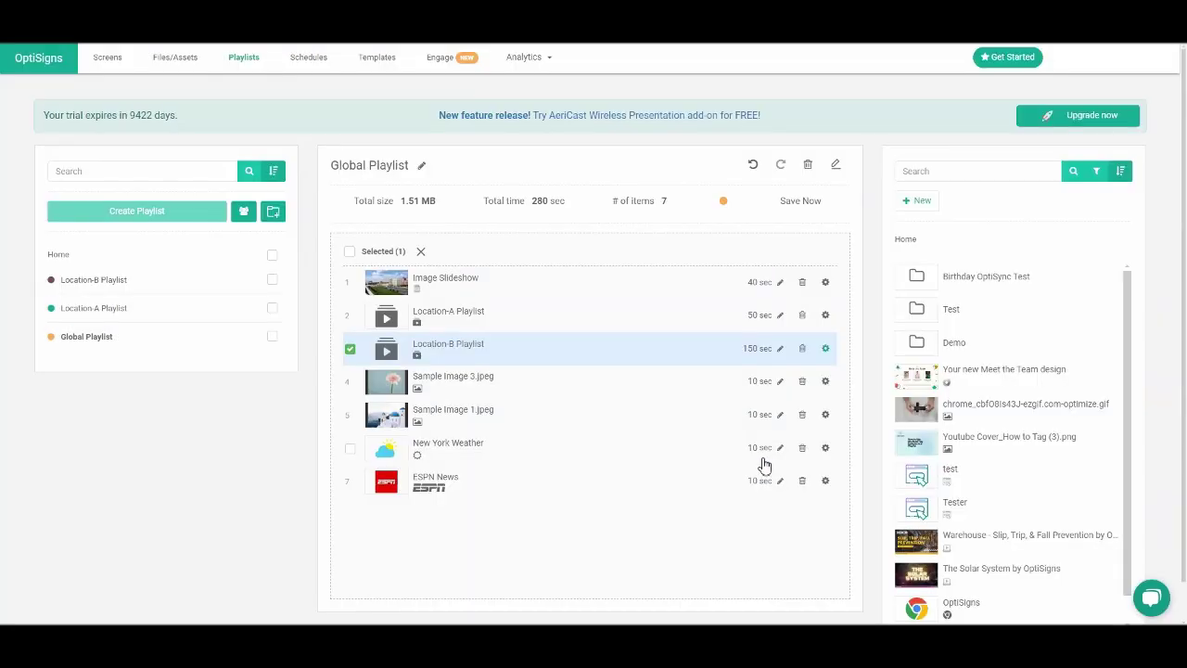
- Set the Demo folder's Front Lobby screen to play Global Playlist
click(115, 67)
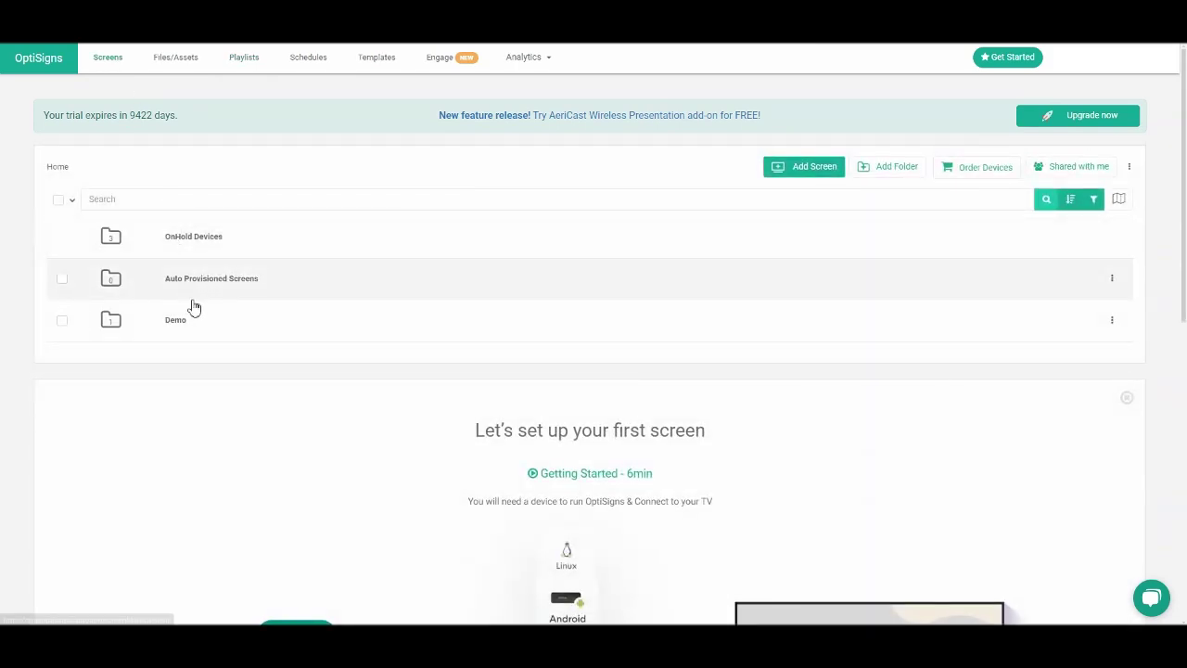
click(196, 319)
click(397, 263)
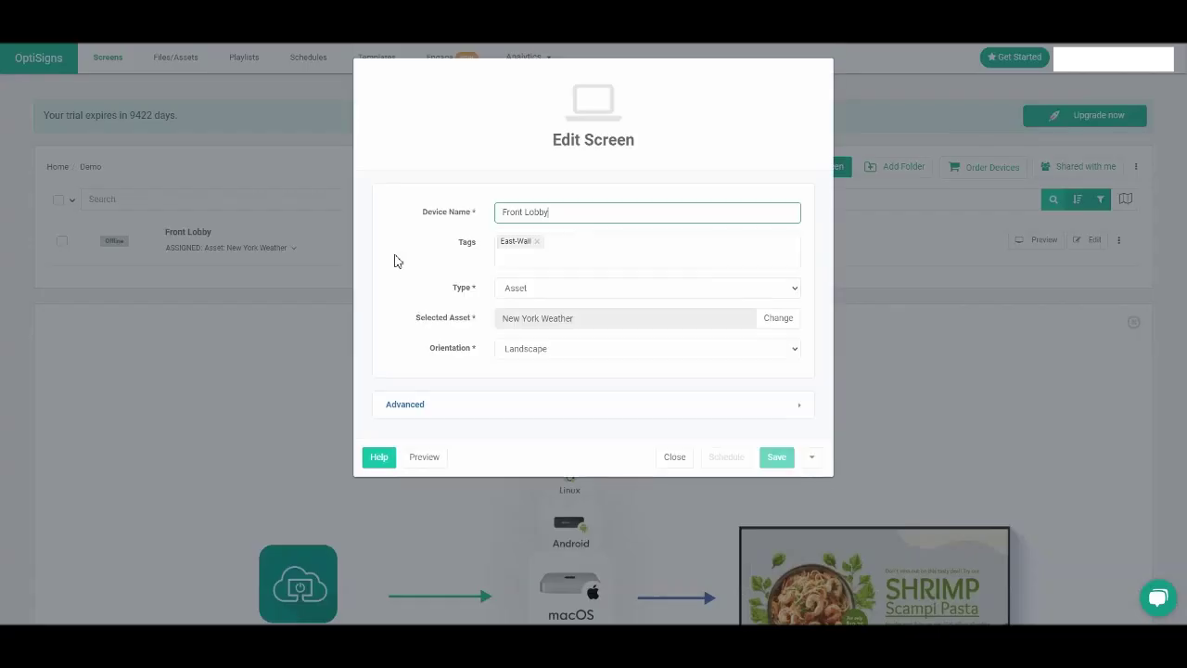
click(541, 291)
click(543, 316)
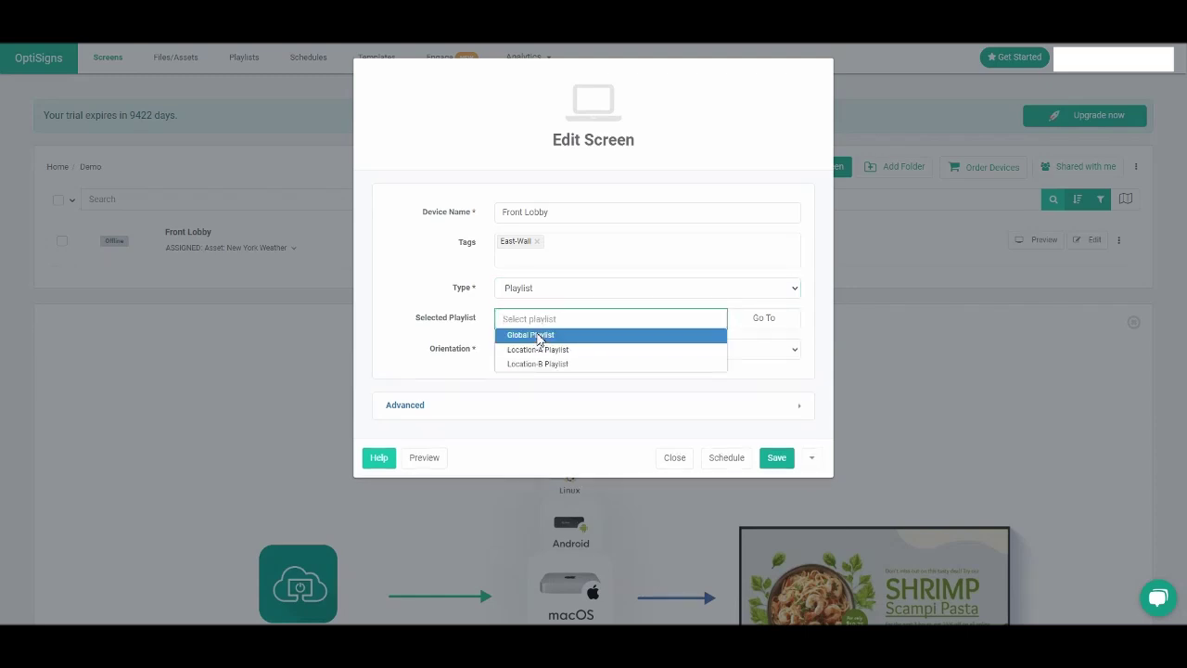
click(537, 334)
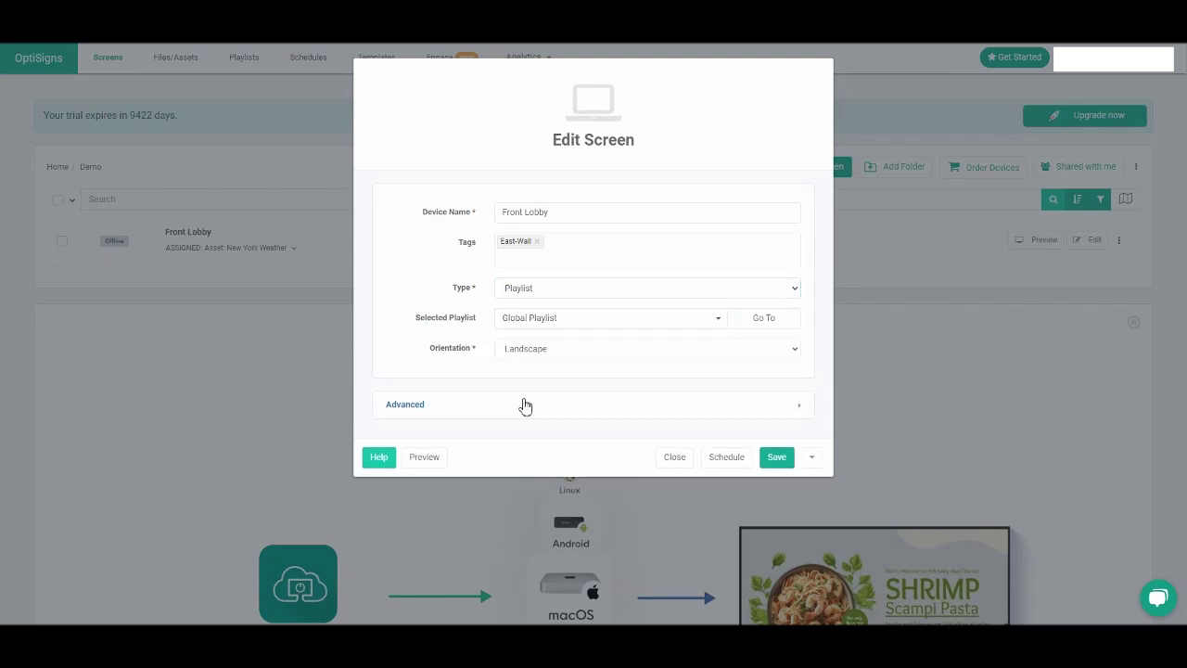
- Unassign the screen's test content tag rule and open the content tag rule list
click(524, 405)
scroll(439, 389, down, 2)
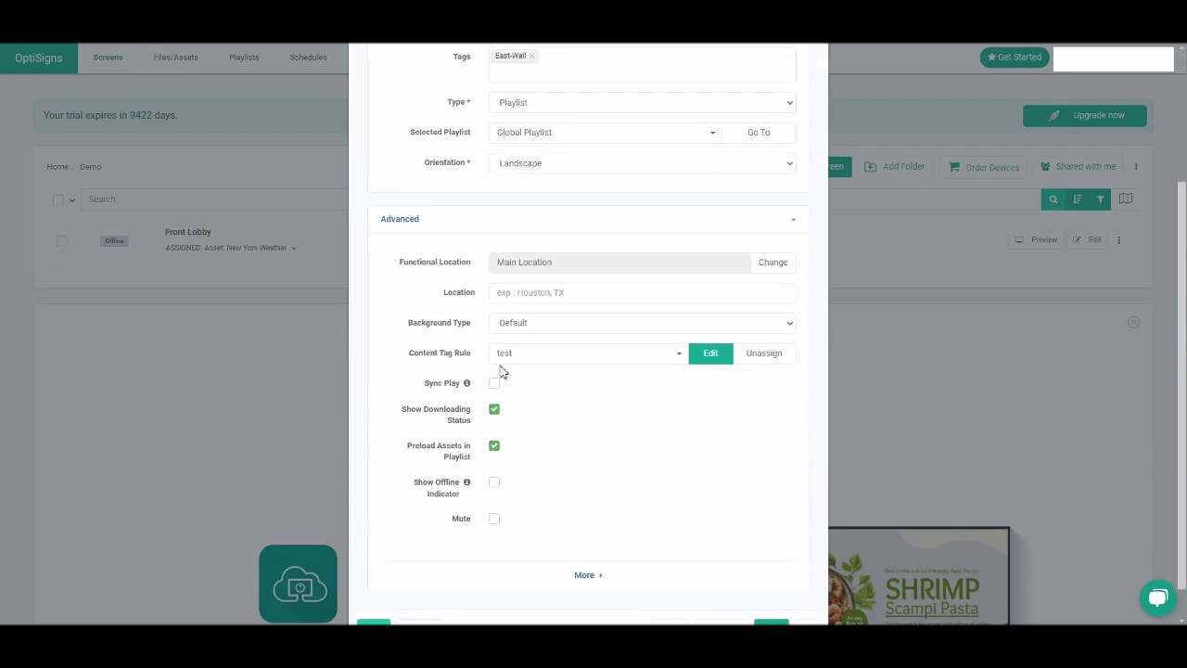
click(766, 356)
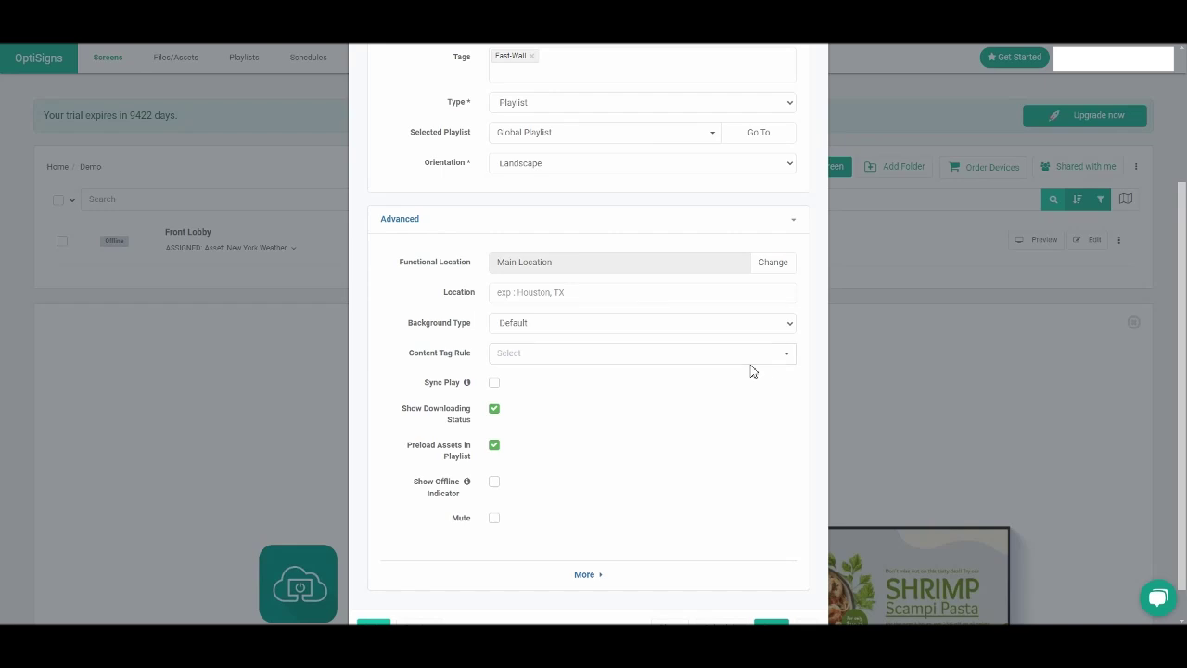
click(648, 358)
- Create a new content tag rule named 'Global Playlist - Location -A'
click(637, 371)
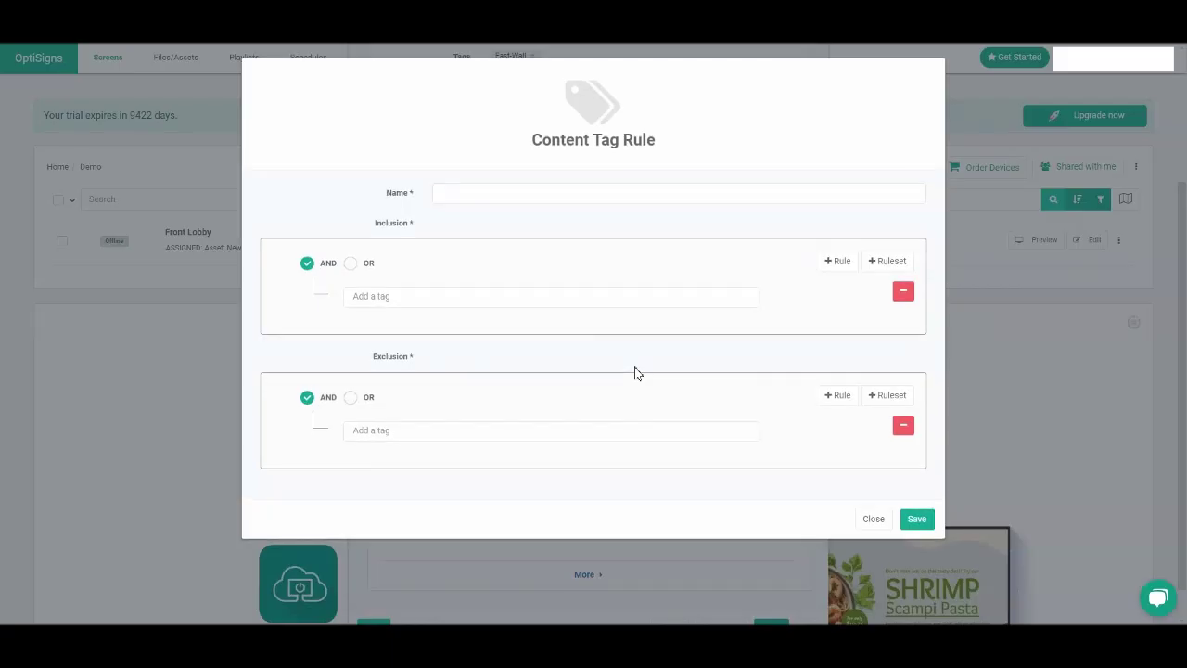
click(573, 197)
text(Glob)
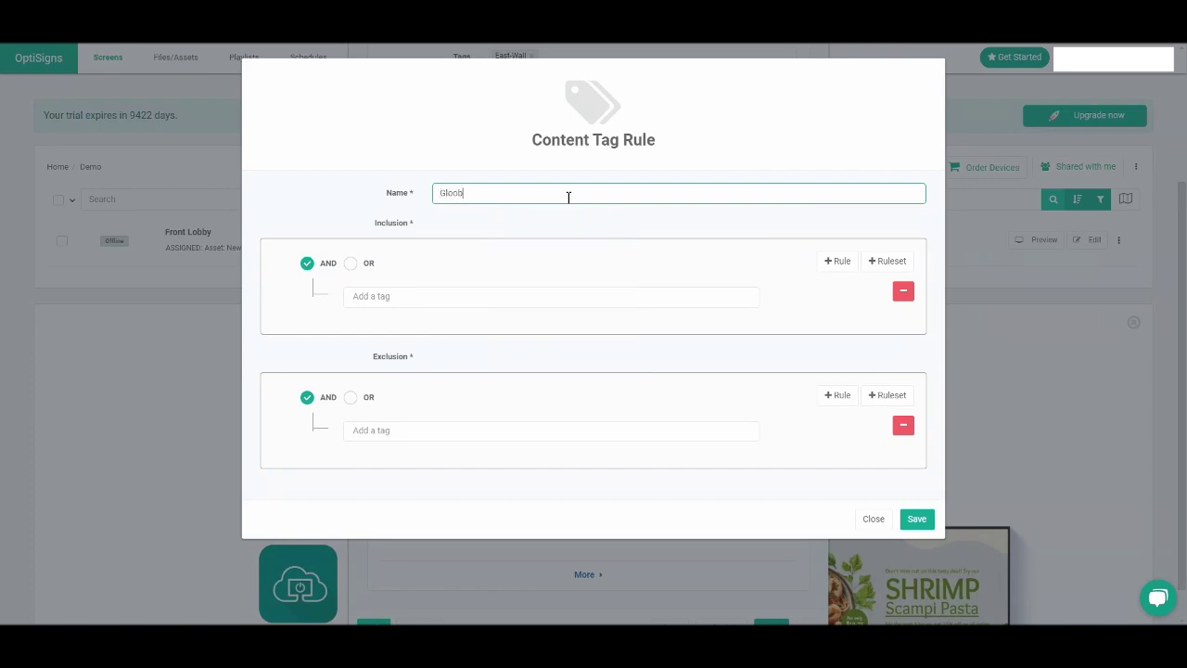
text(al Playlist - Location -)
text(A)
click(389, 250)
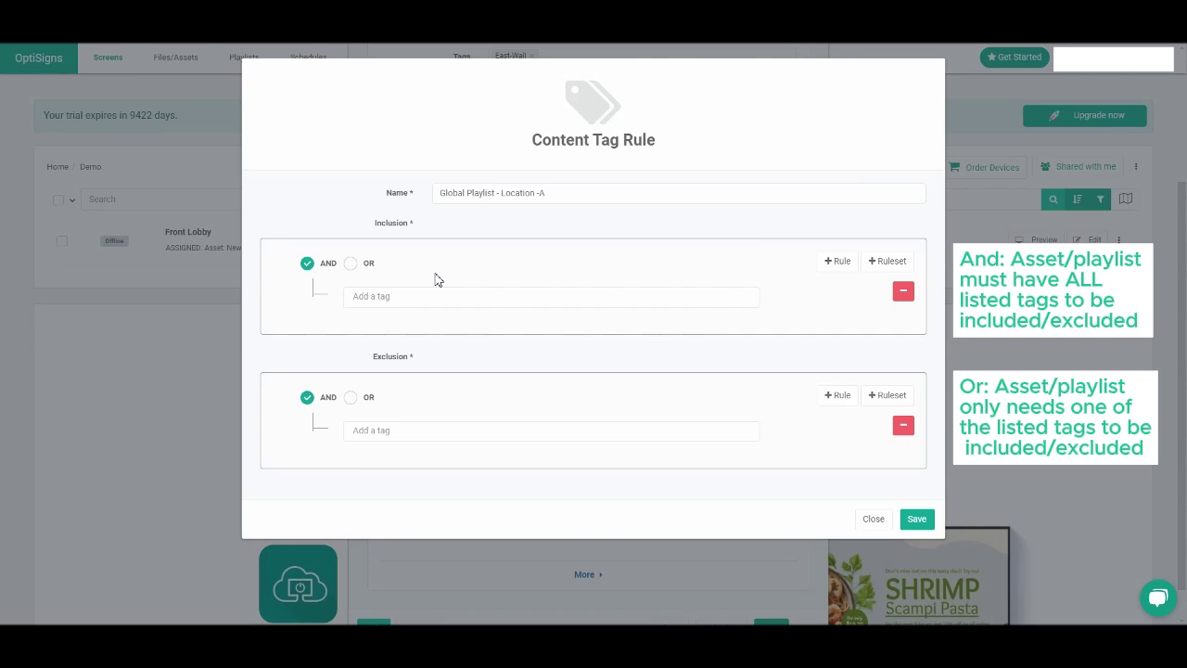
- Add an extra inclusion rule and a nested ruleset, then remove both again
click(840, 262)
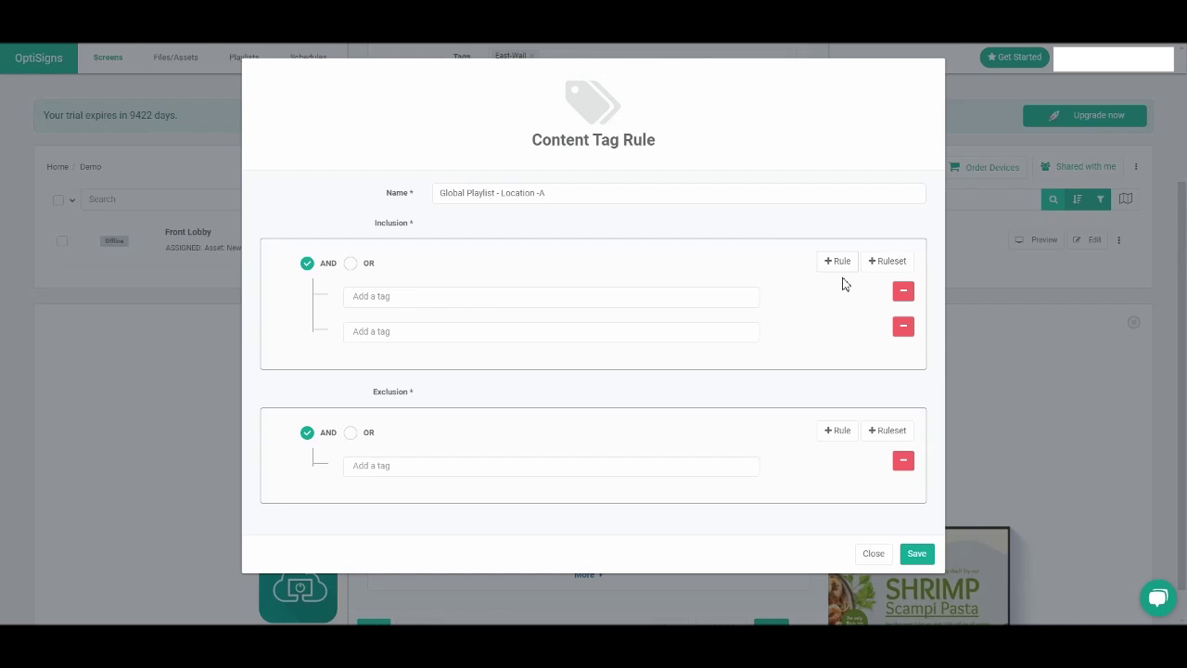
click(903, 268)
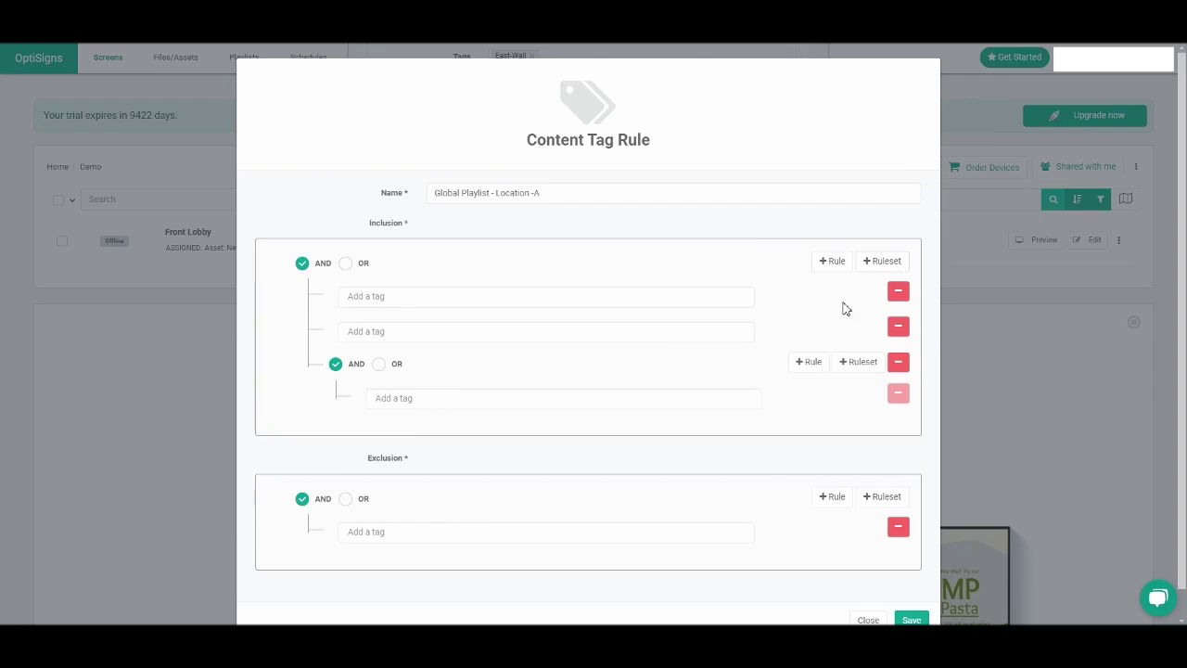
click(898, 362)
click(906, 336)
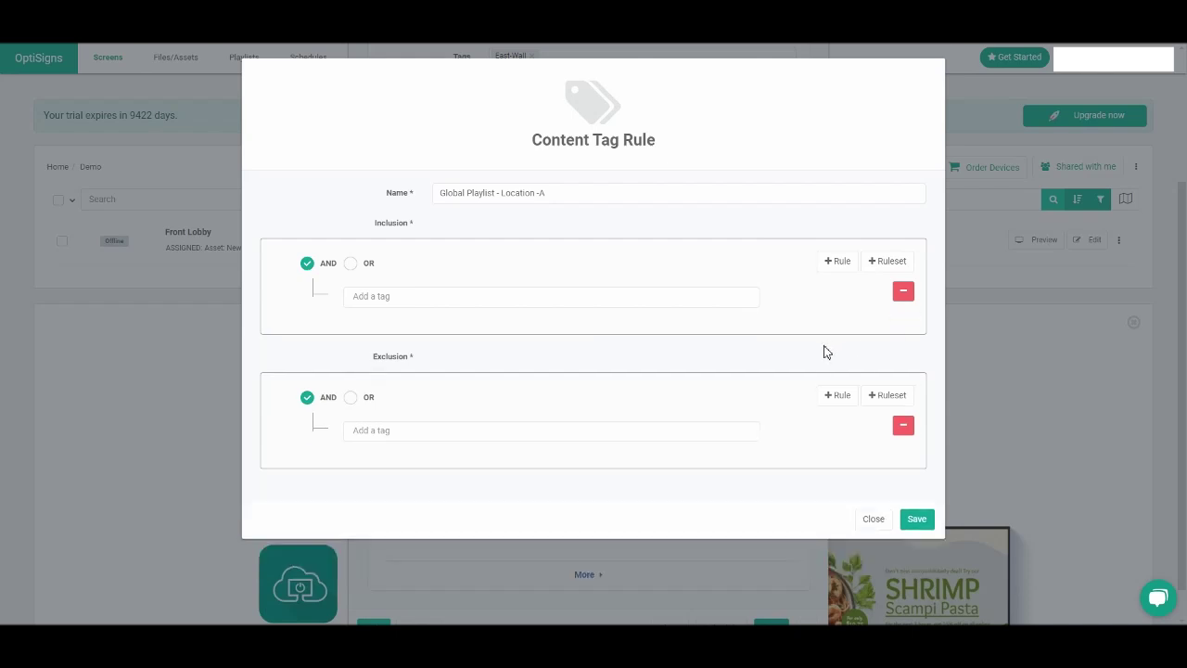
- Include assets tagged Global or Location-A, matching either tag with OR
click(471, 296)
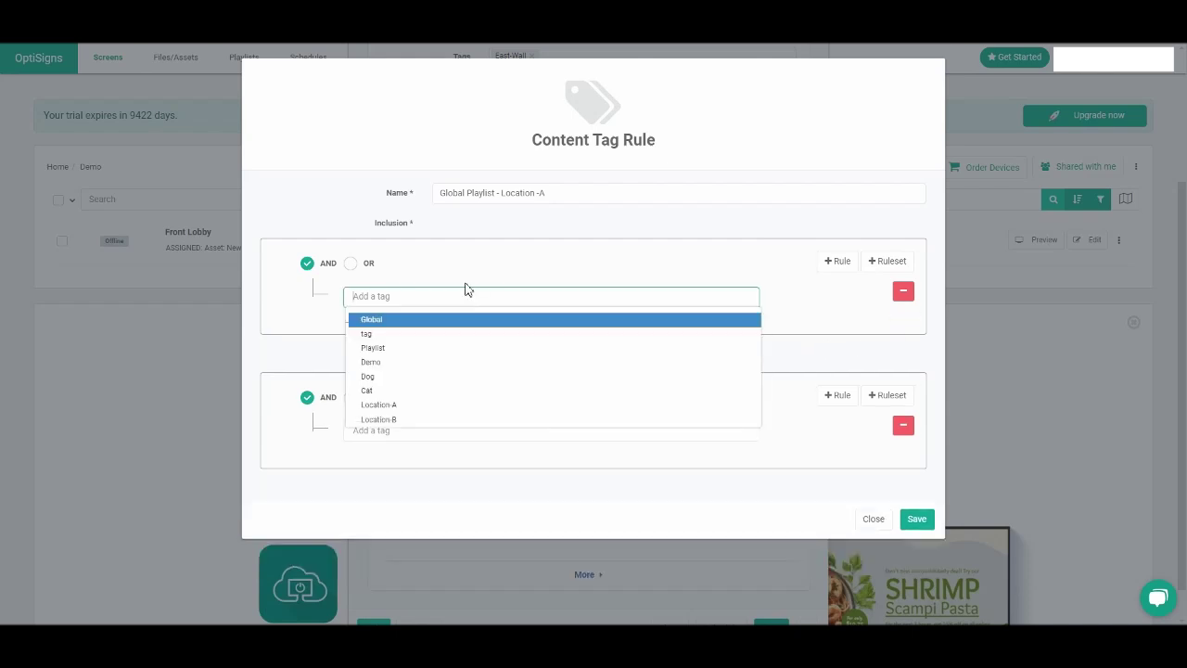
click(469, 319)
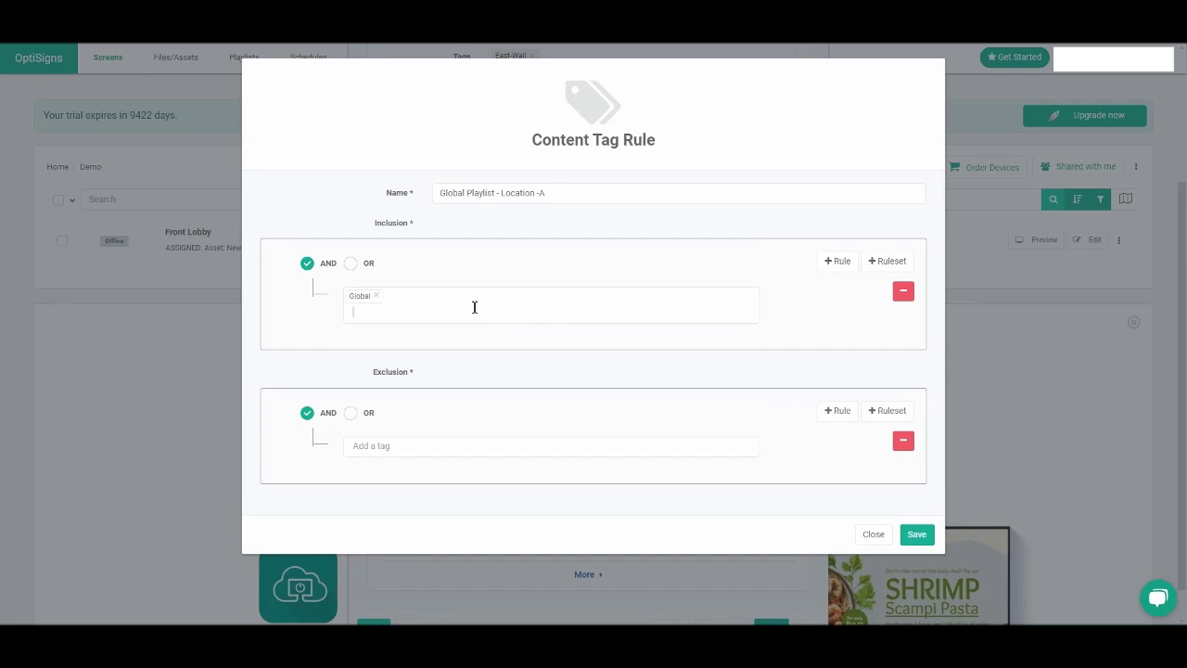
click(471, 308)
text(loca)
click(445, 350)
click(352, 265)
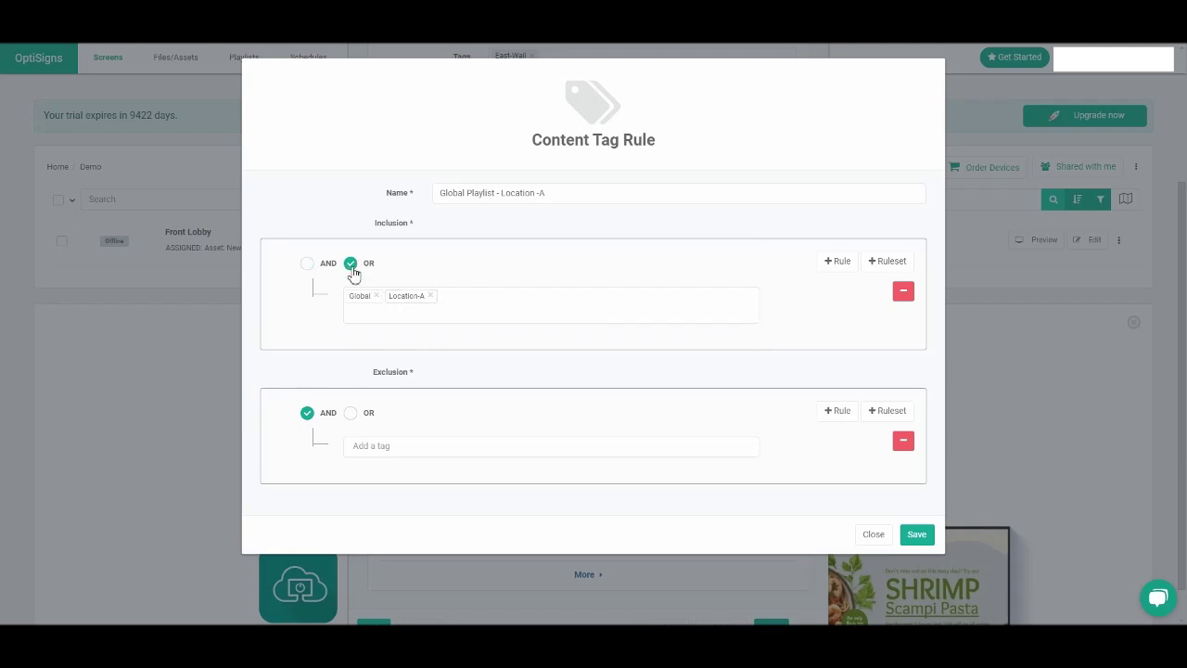
- Exclude Location-B-tagged assets and save the content tag rule
click(405, 445)
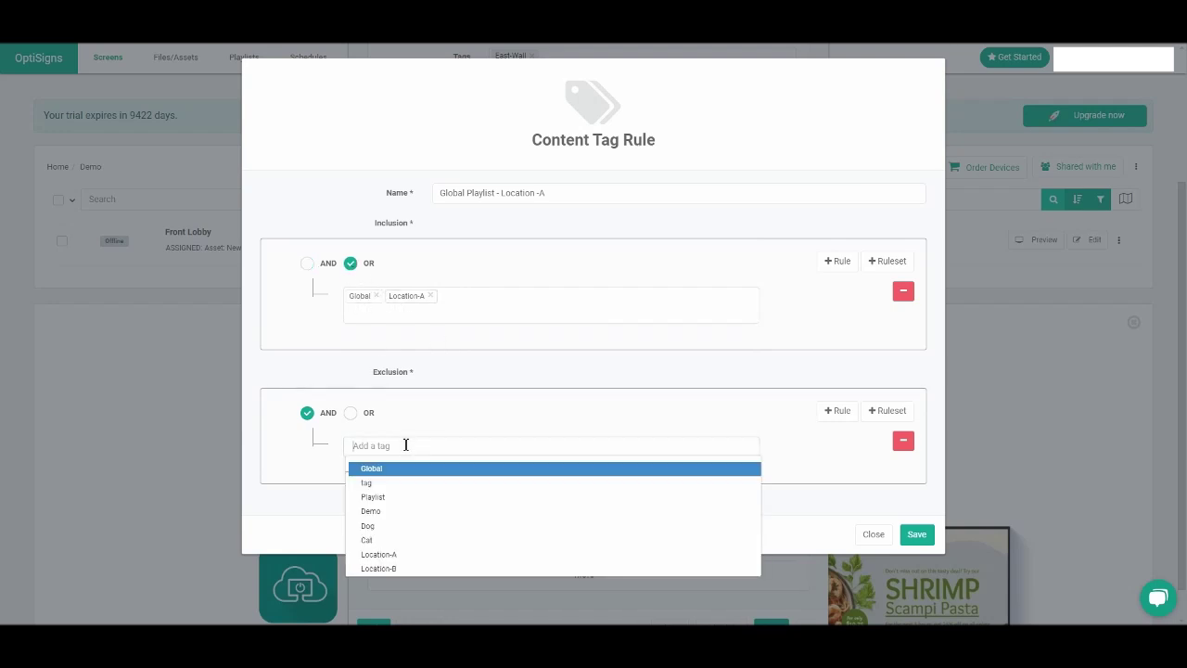
text(Locatio)
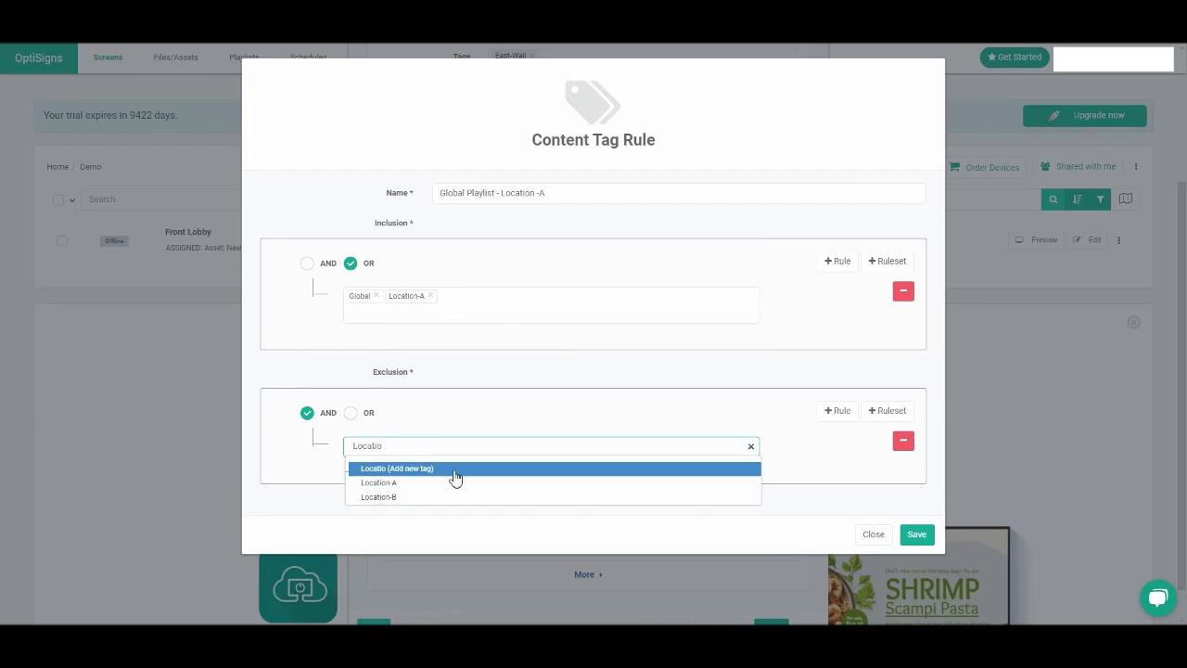
click(453, 499)
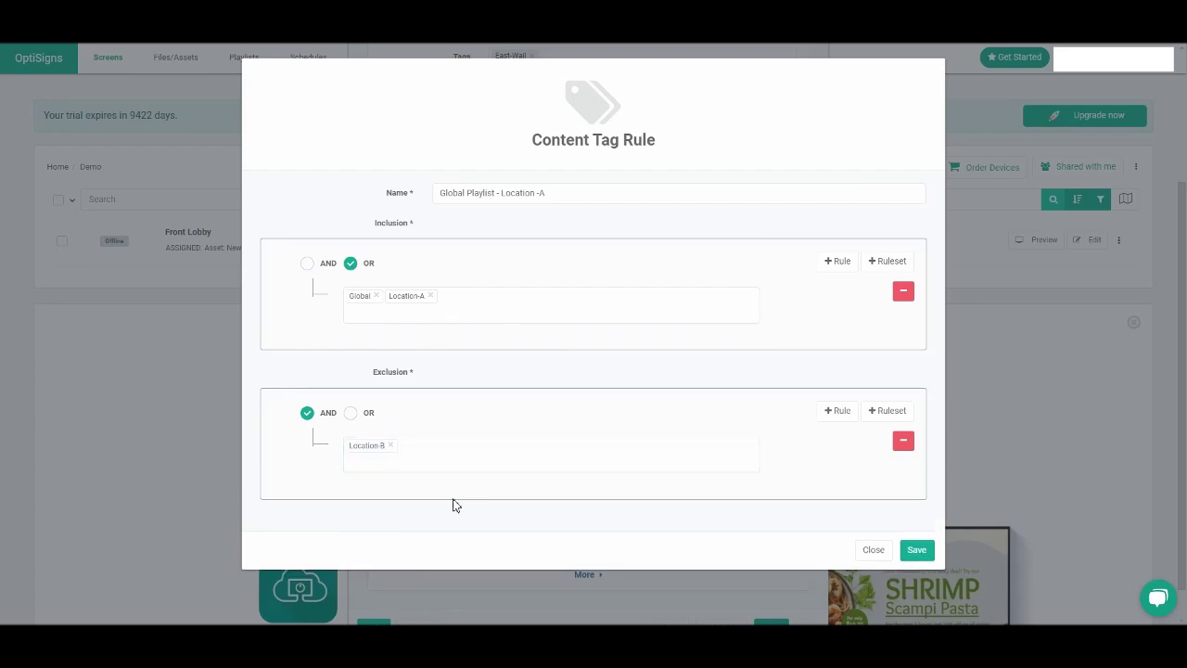
click(917, 550)
scroll(789, 525, down, 1)
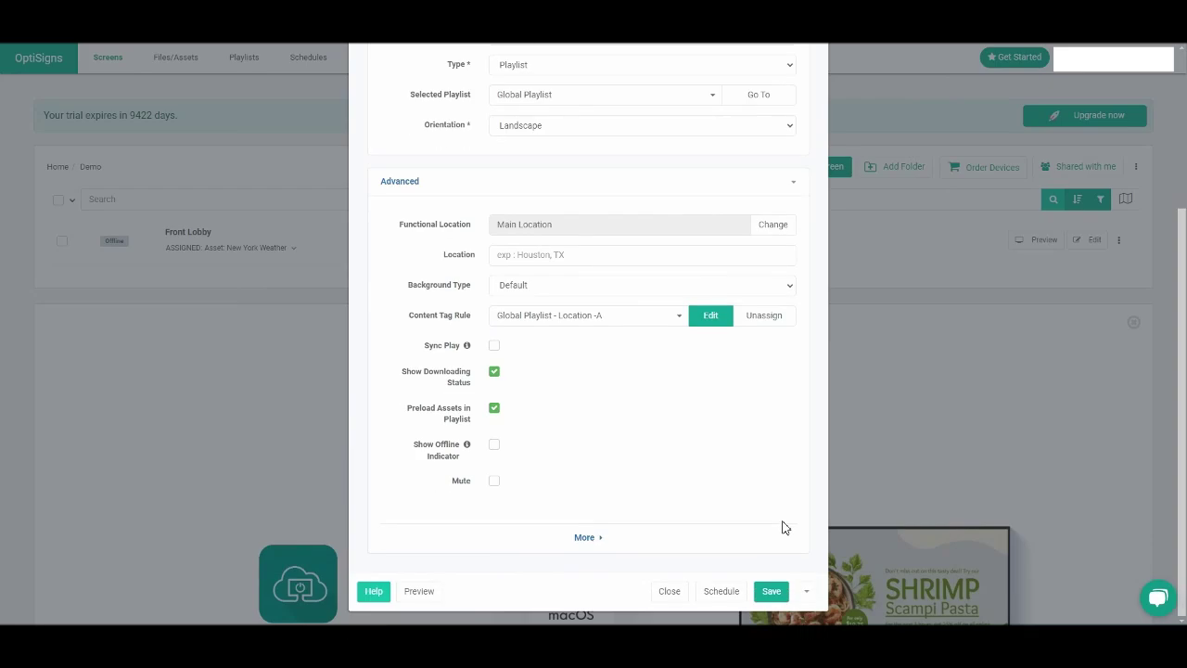
- Save the Front Lobby settings, then test Dog and Cat asset filters and clear them
click(771, 590)
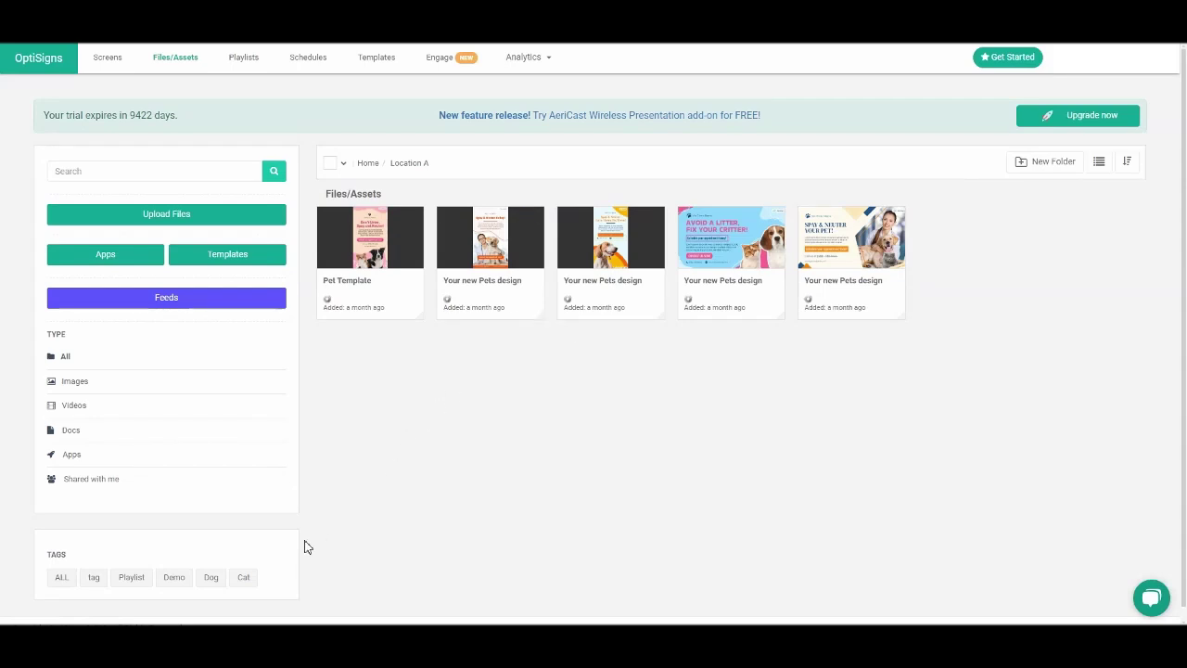
click(209, 579)
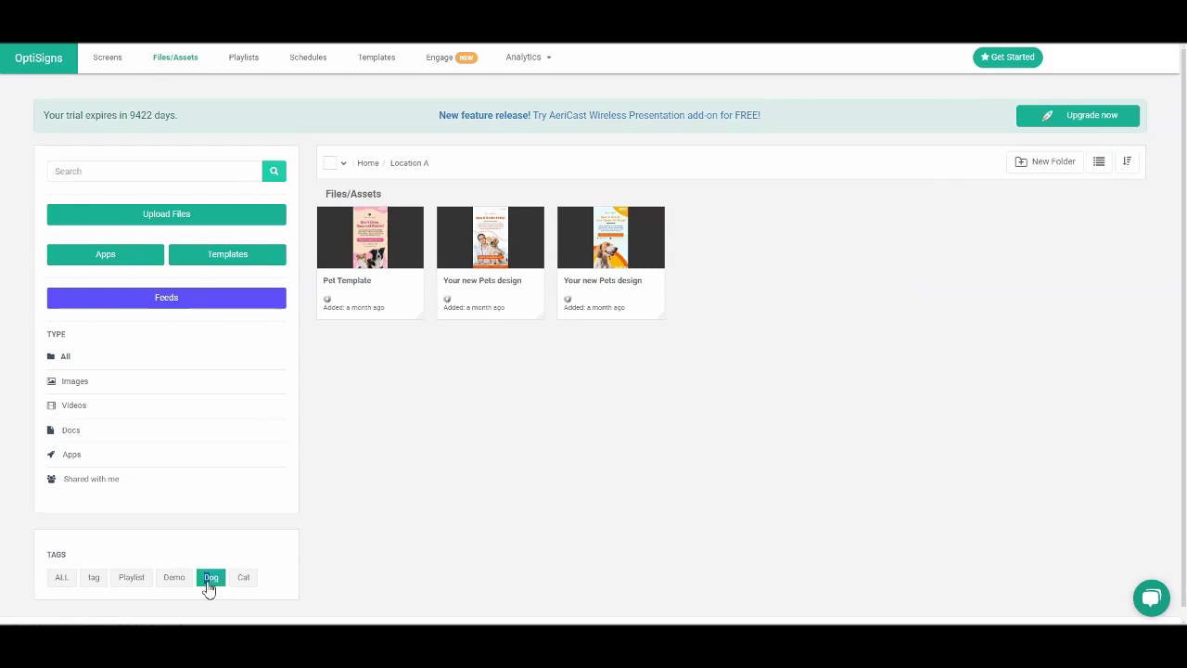
click(210, 583)
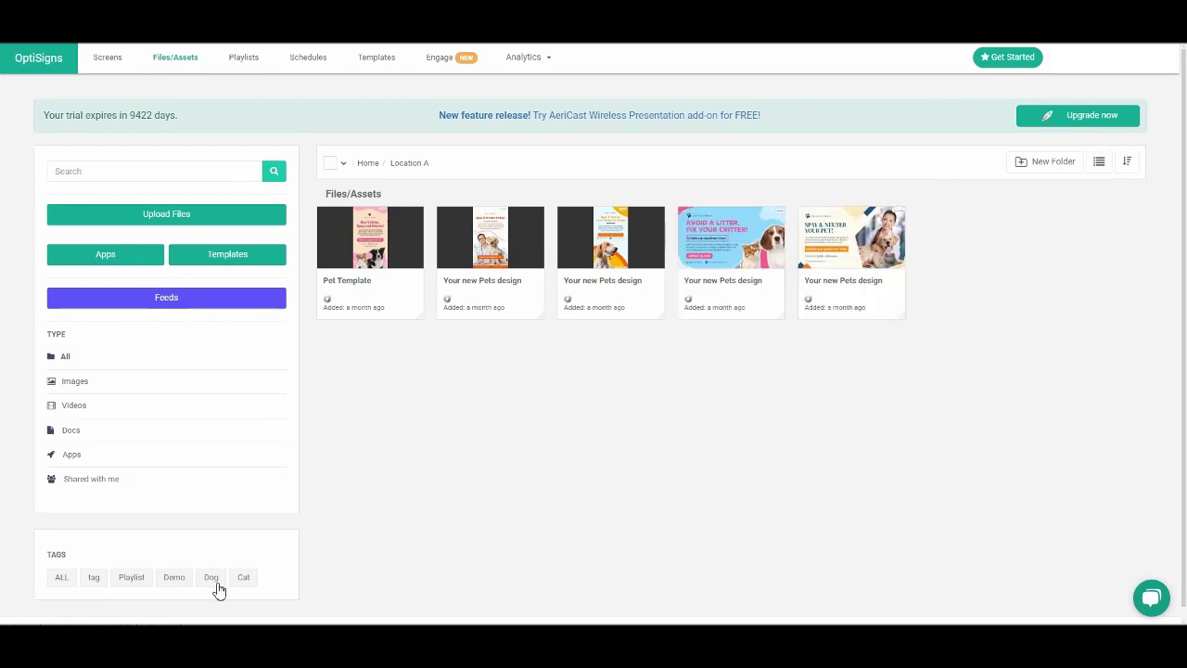
click(244, 579)
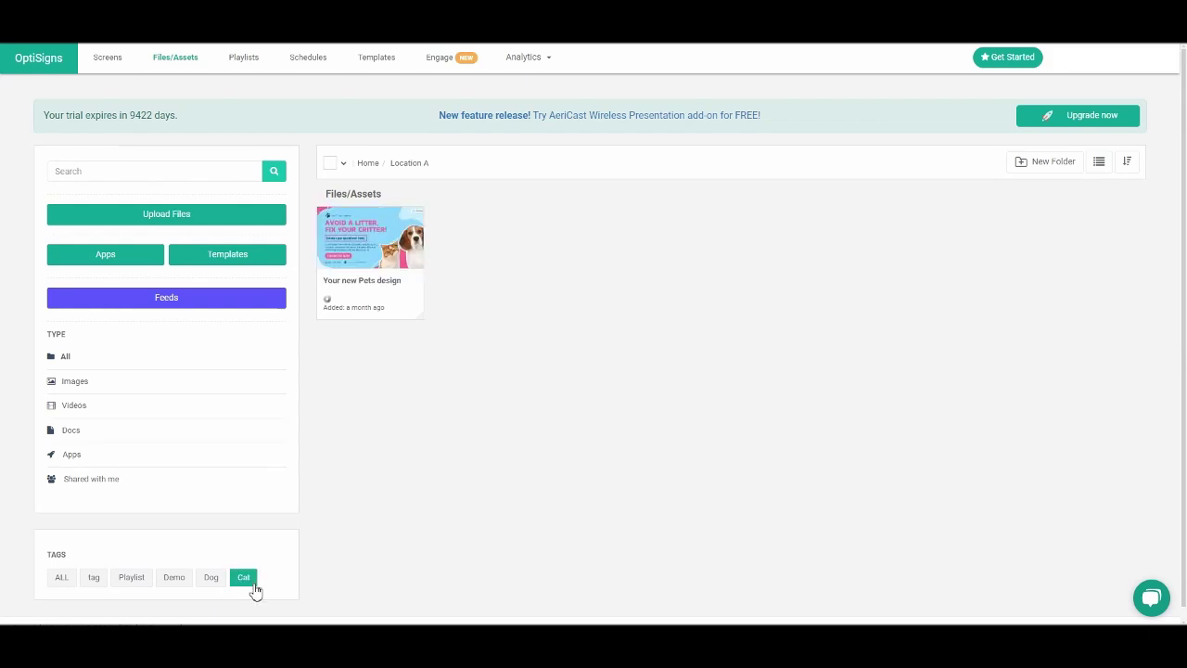
click(253, 584)
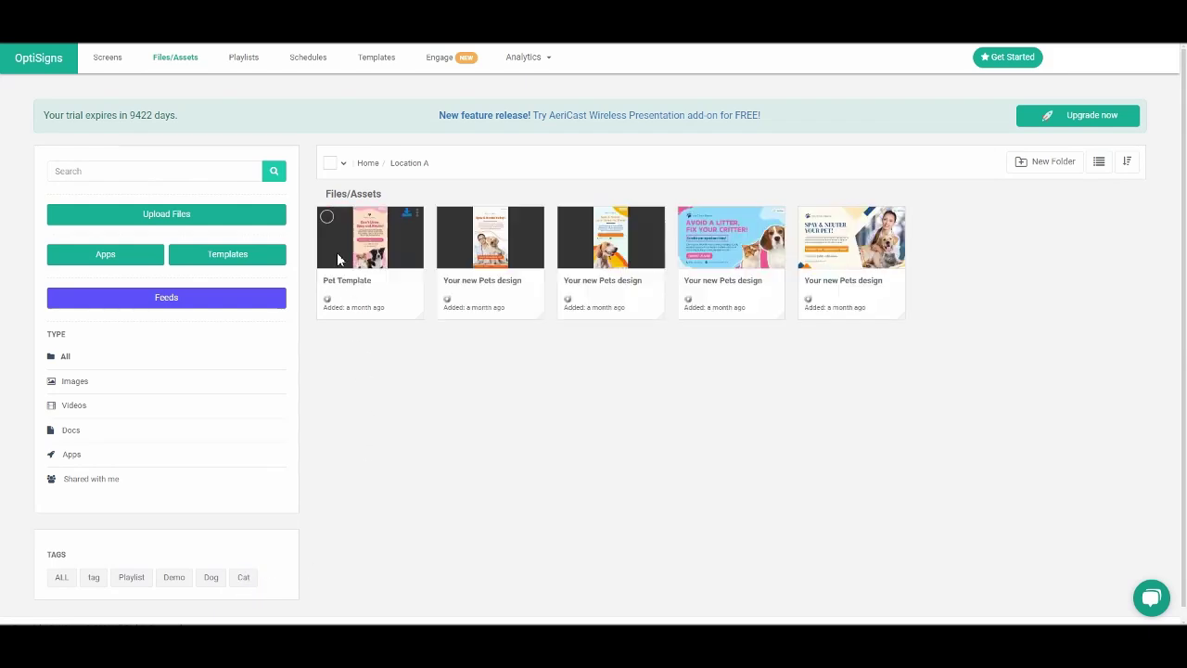
- Set the Location-A Playlist's advanced target tags option to Use Asset Default and save
click(261, 71)
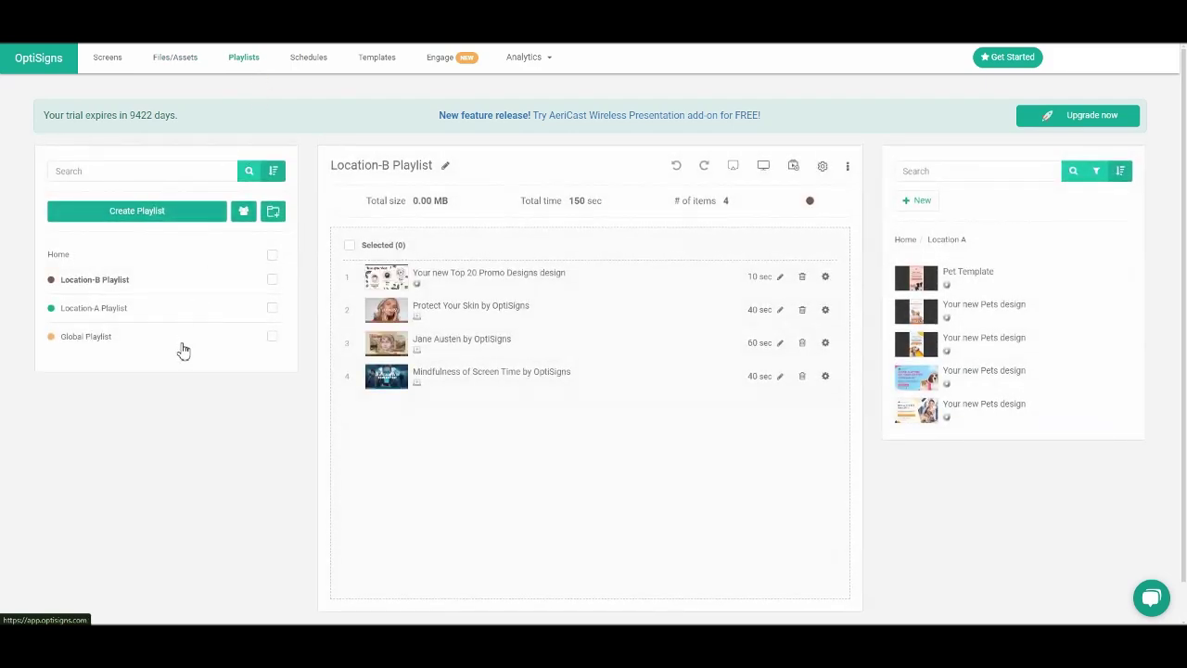
click(189, 319)
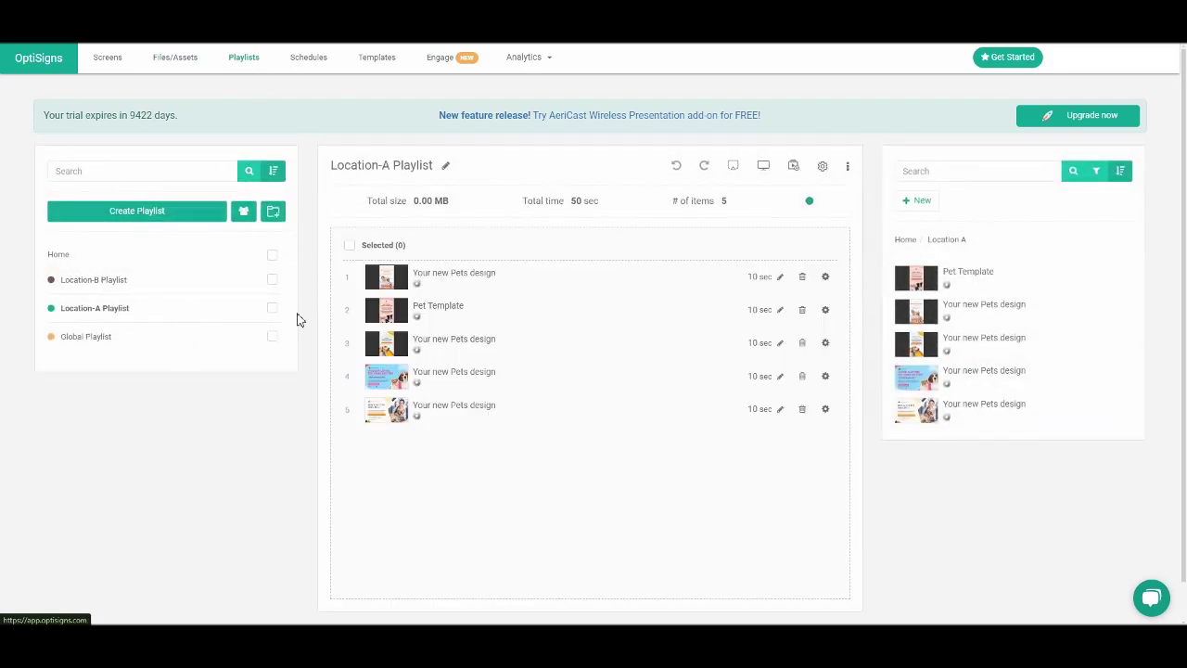
click(821, 169)
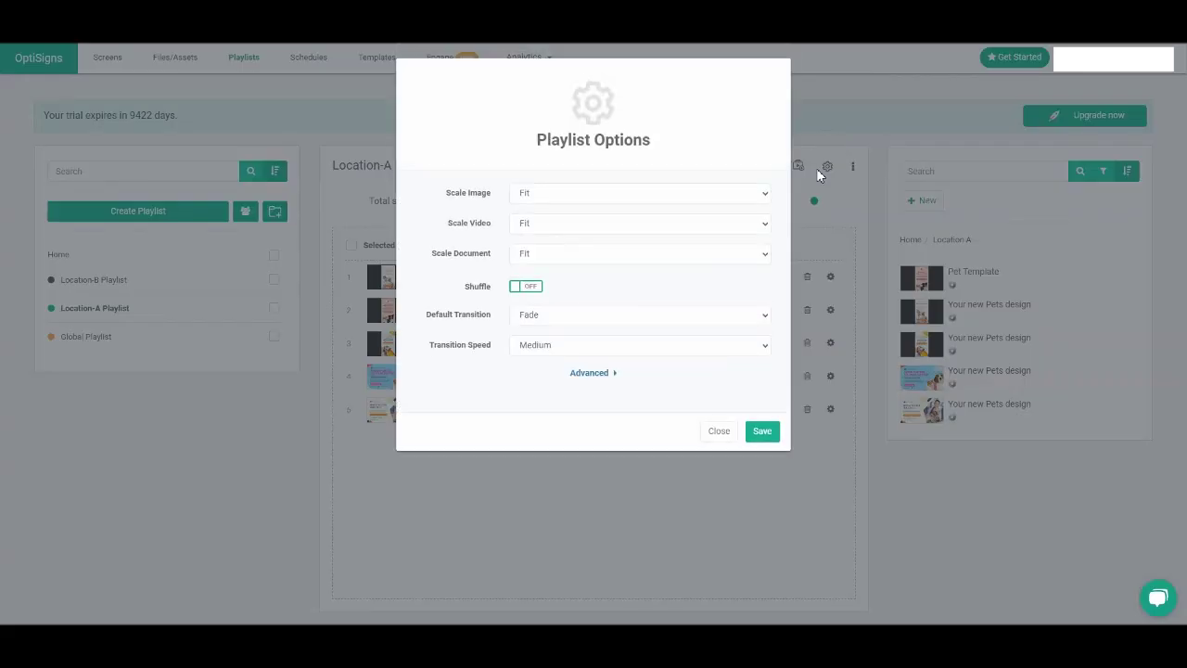
click(615, 372)
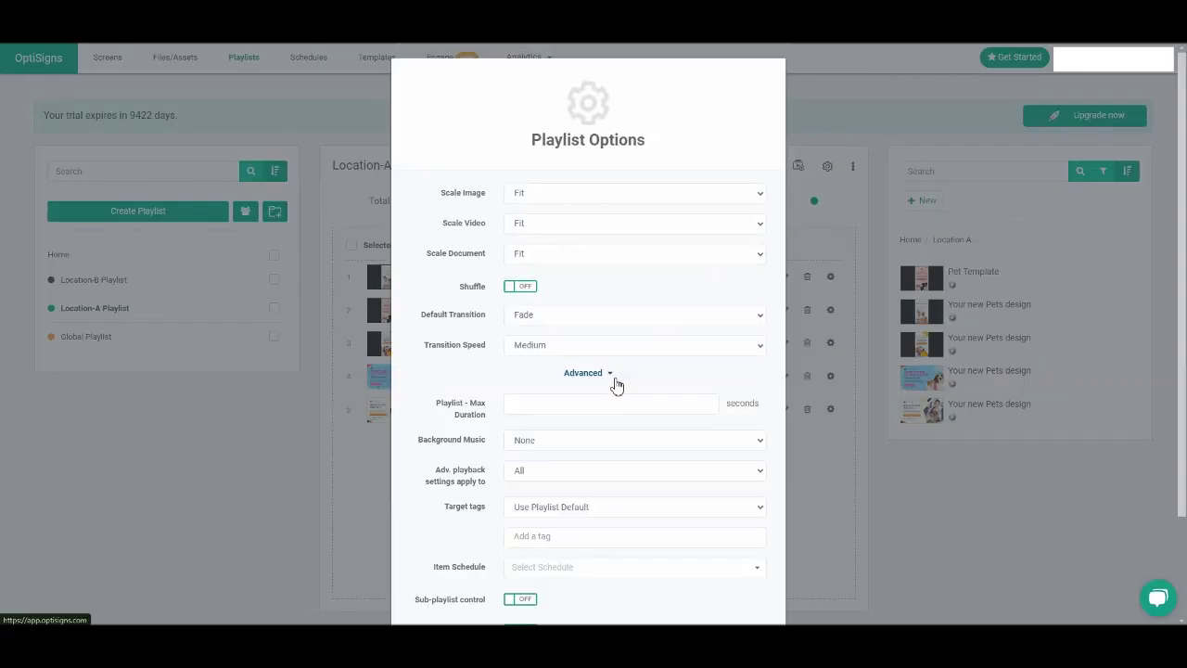
scroll(616, 380, down, 2)
click(617, 387)
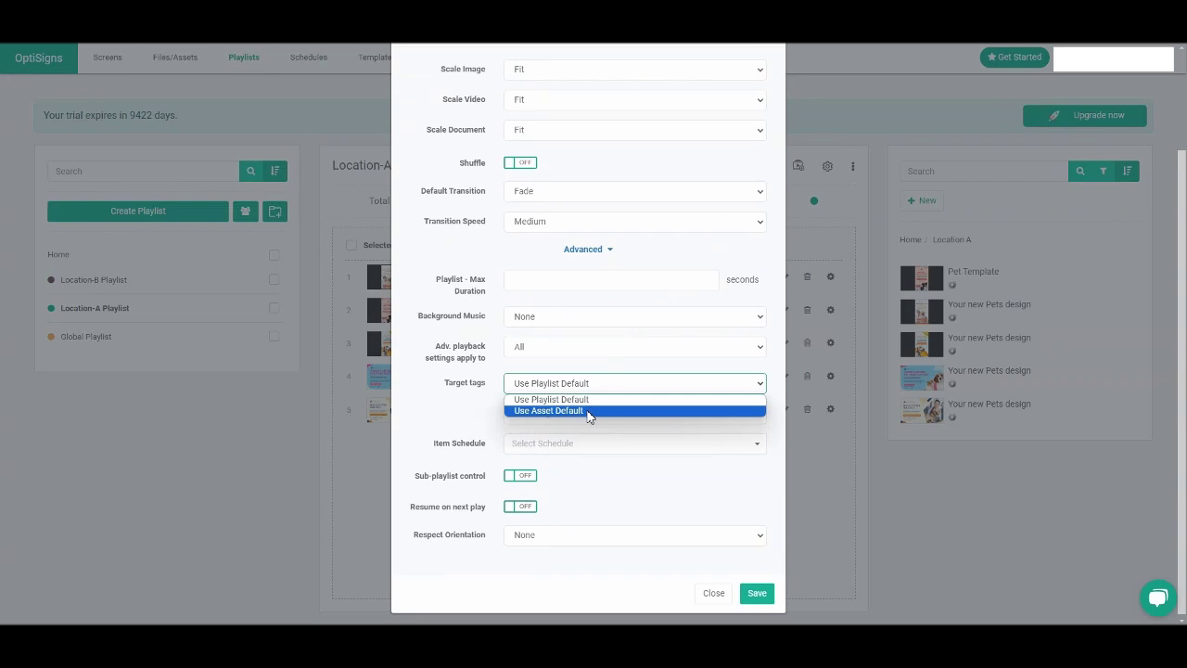
click(587, 410)
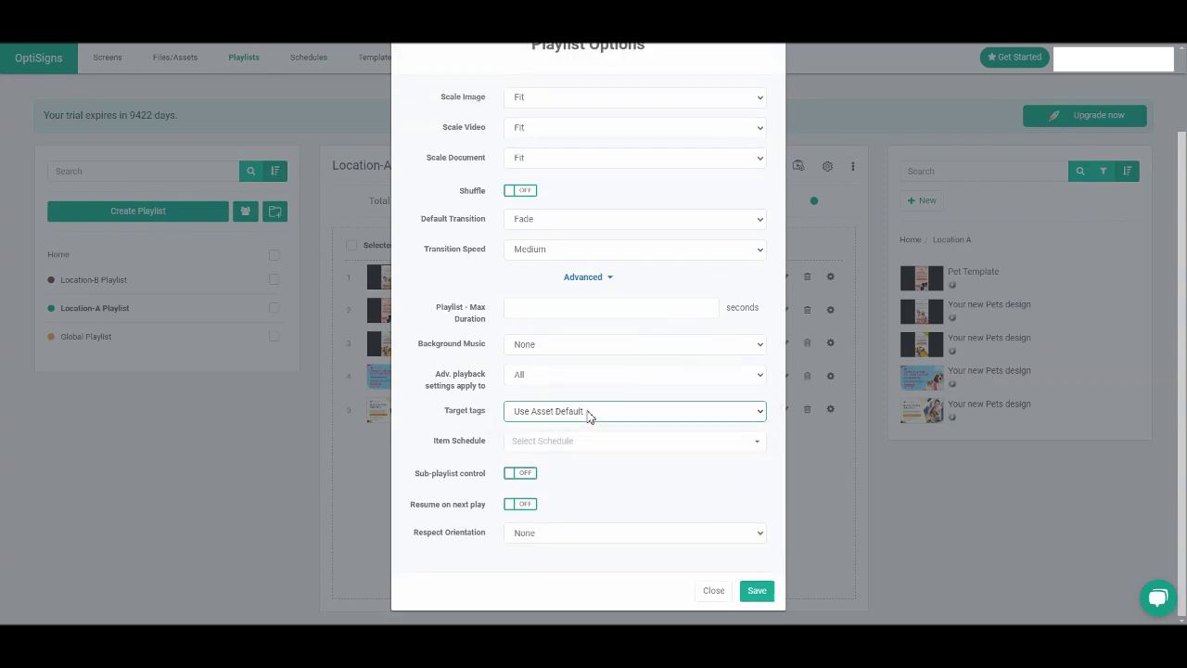
click(758, 592)
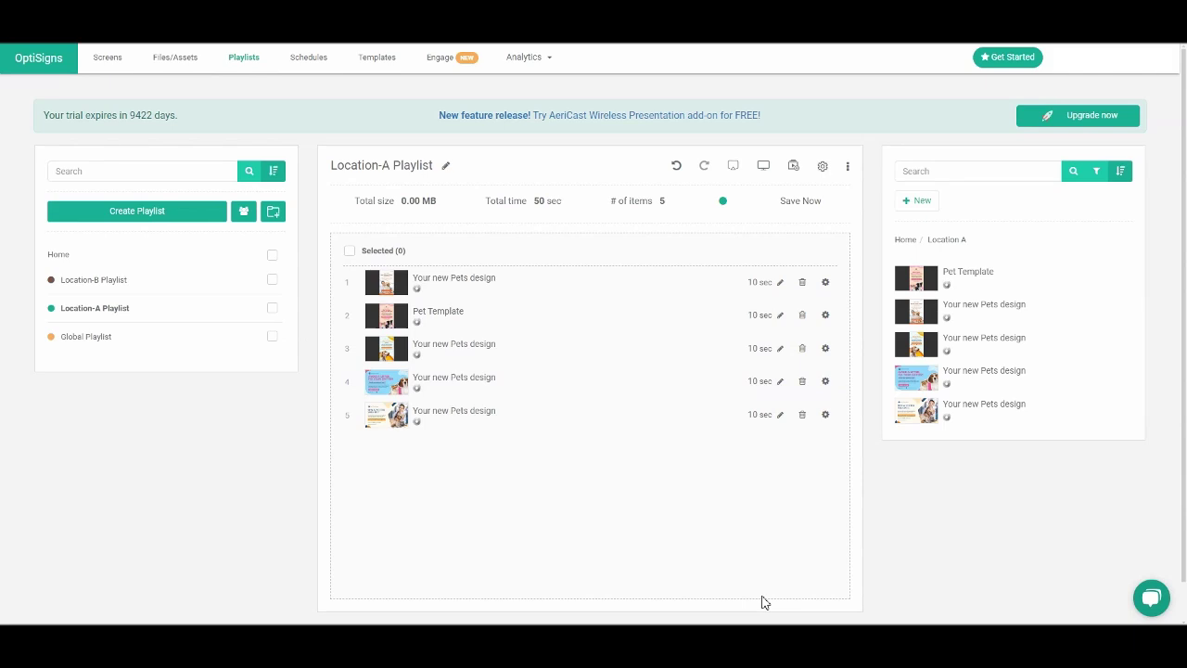
- In Front Lobby's advanced settings, unassign the existing content tag rule
click(116, 71)
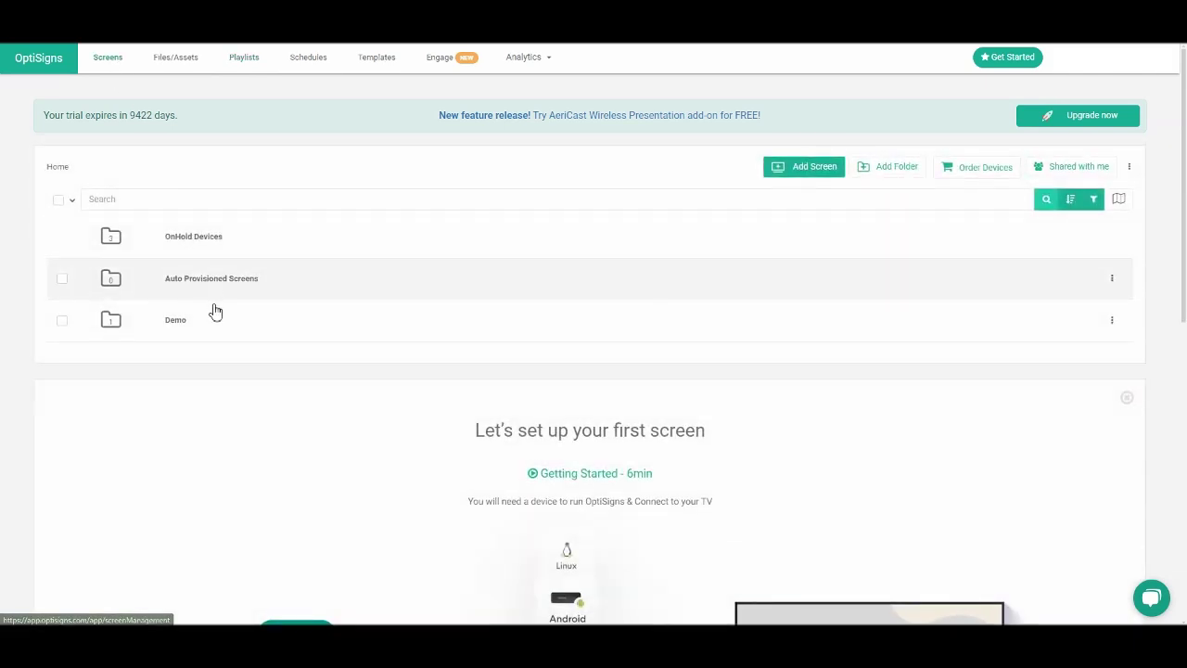
click(219, 323)
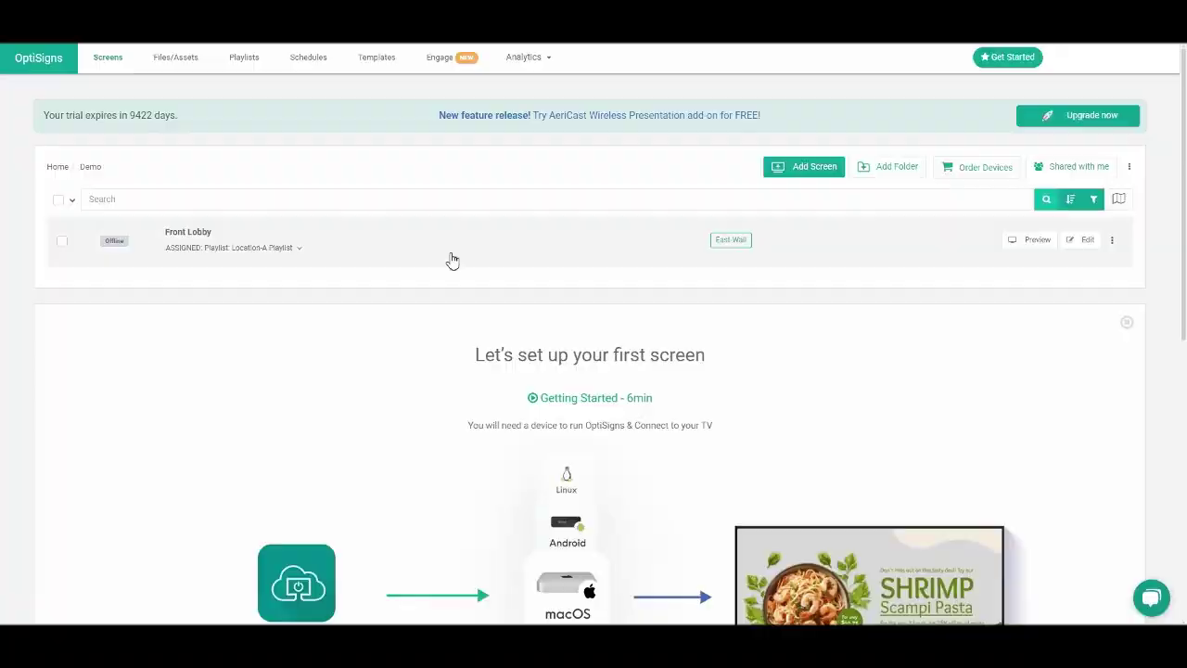
click(451, 259)
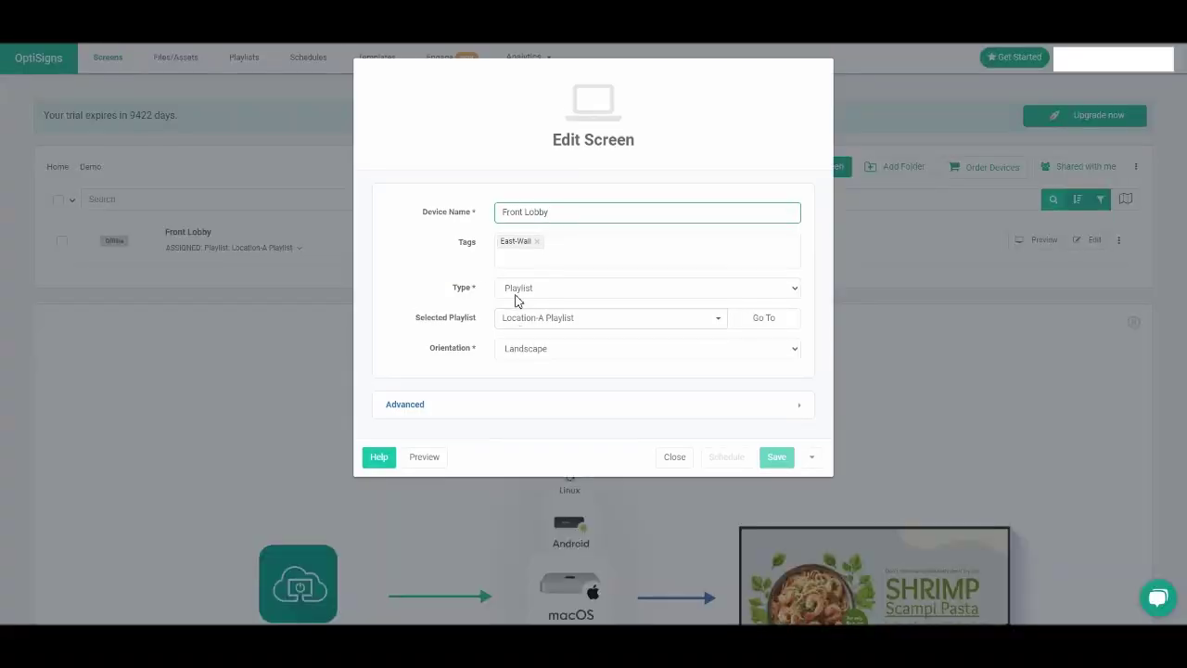
click(533, 417)
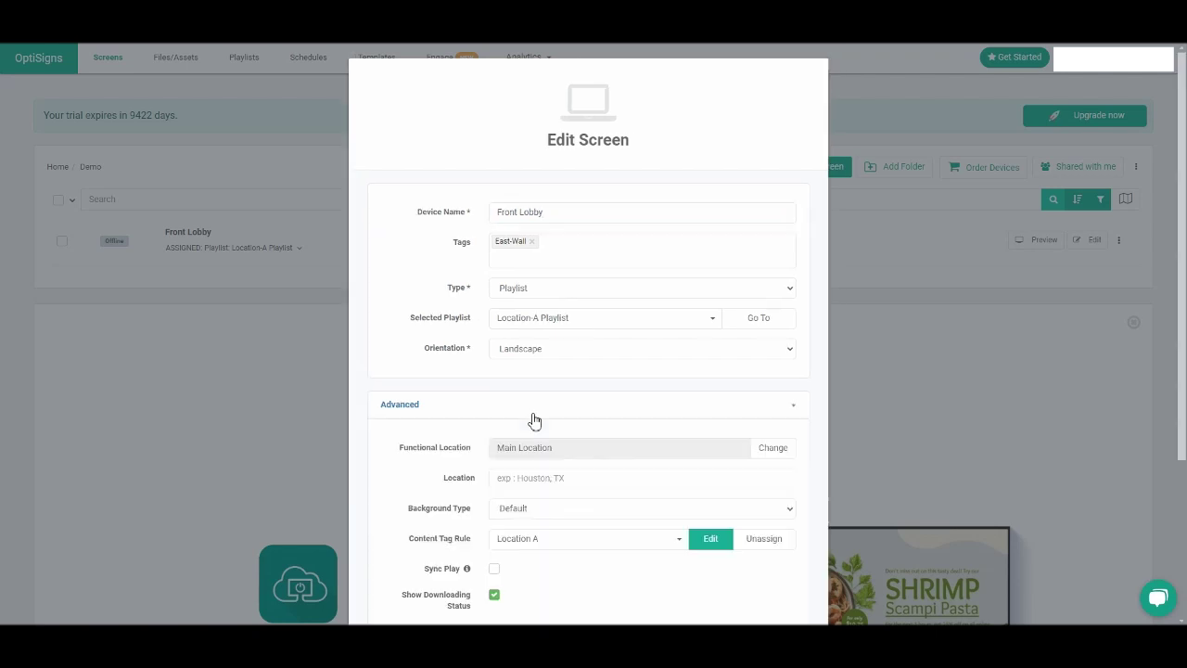
scroll(619, 376, down, 2)
click(746, 359)
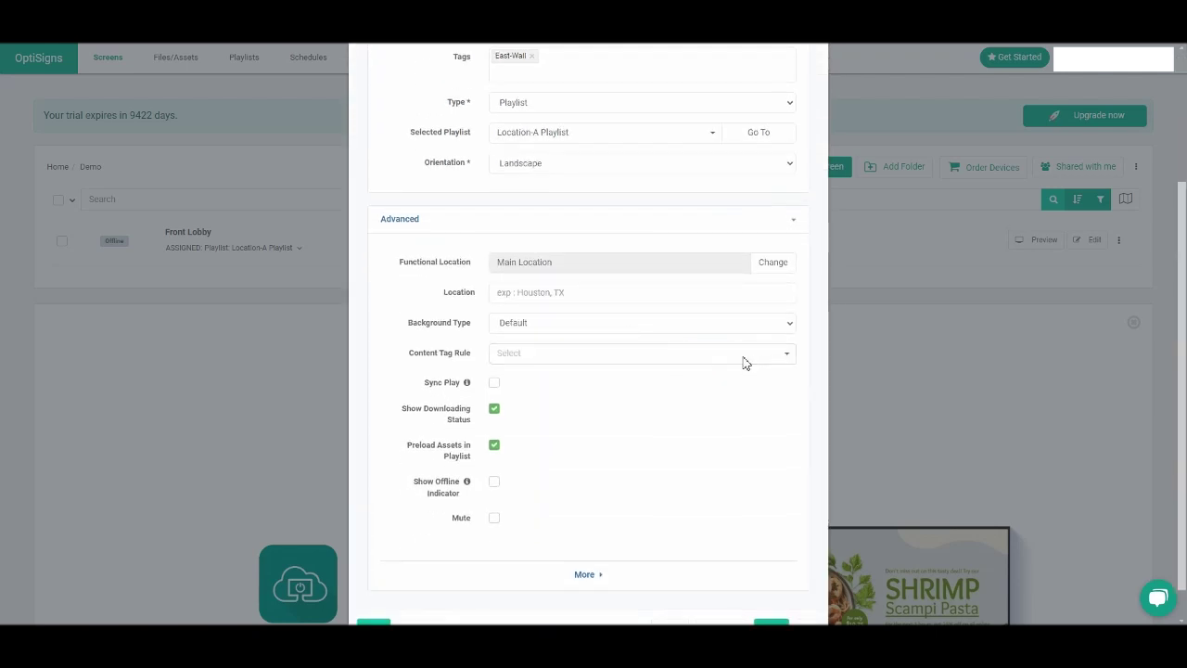
- Create a new content tag rule named 'Location A' that includes Dog-tagged assets
click(694, 379)
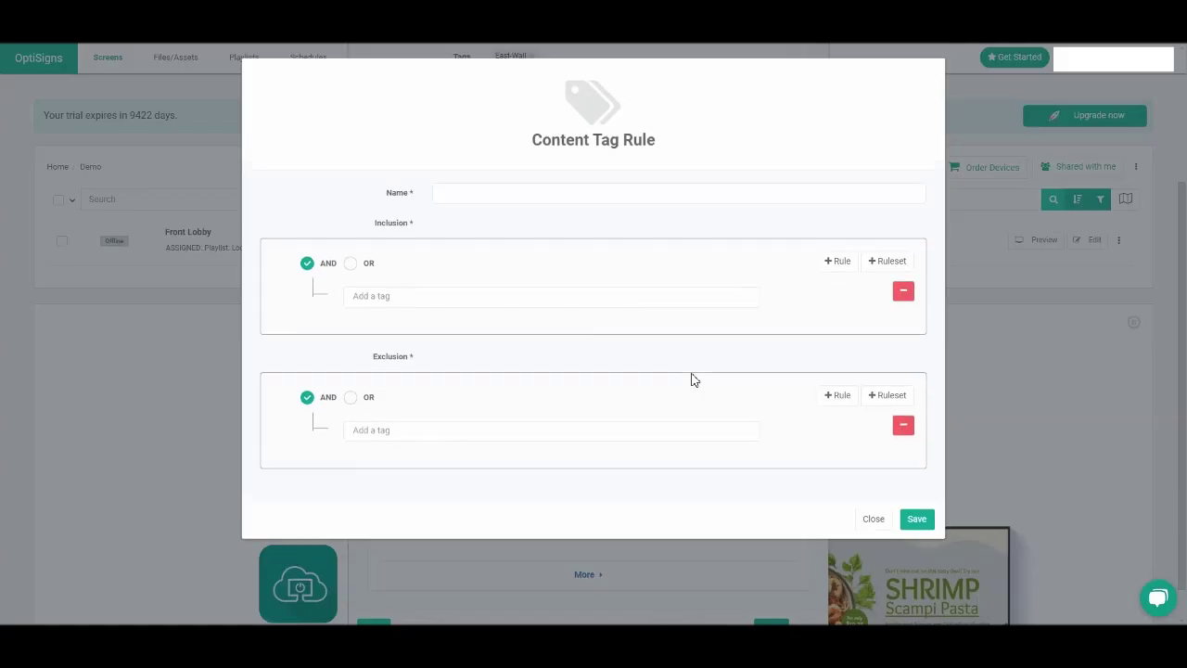
click(547, 188)
text(Location A)
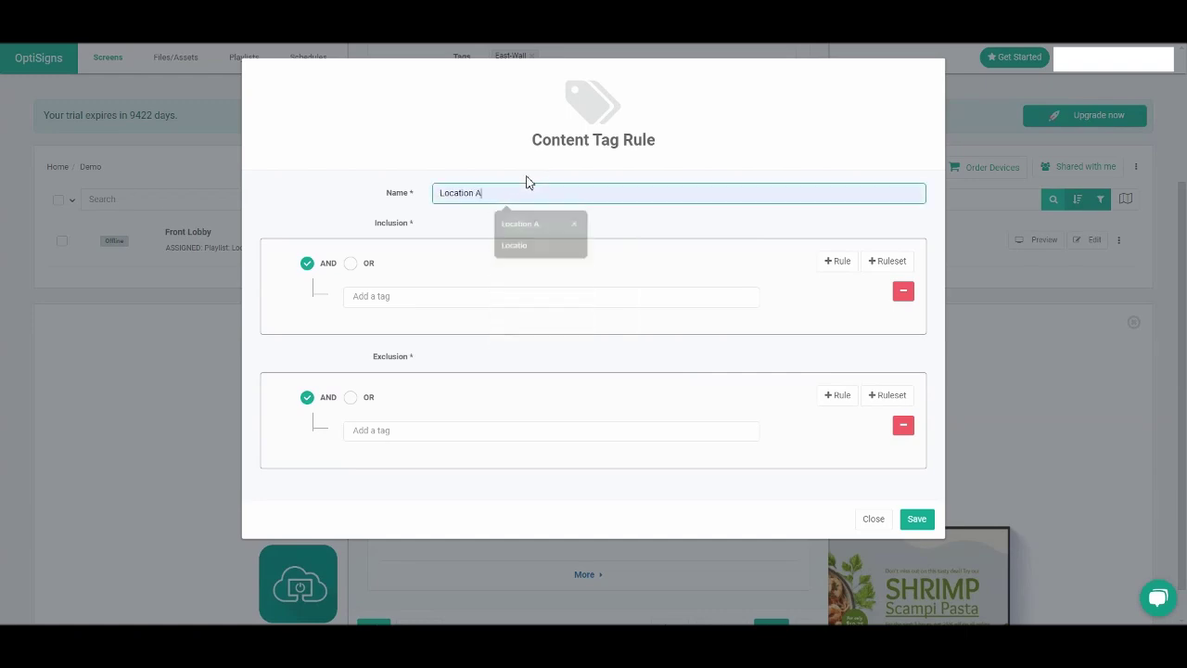
click(569, 298)
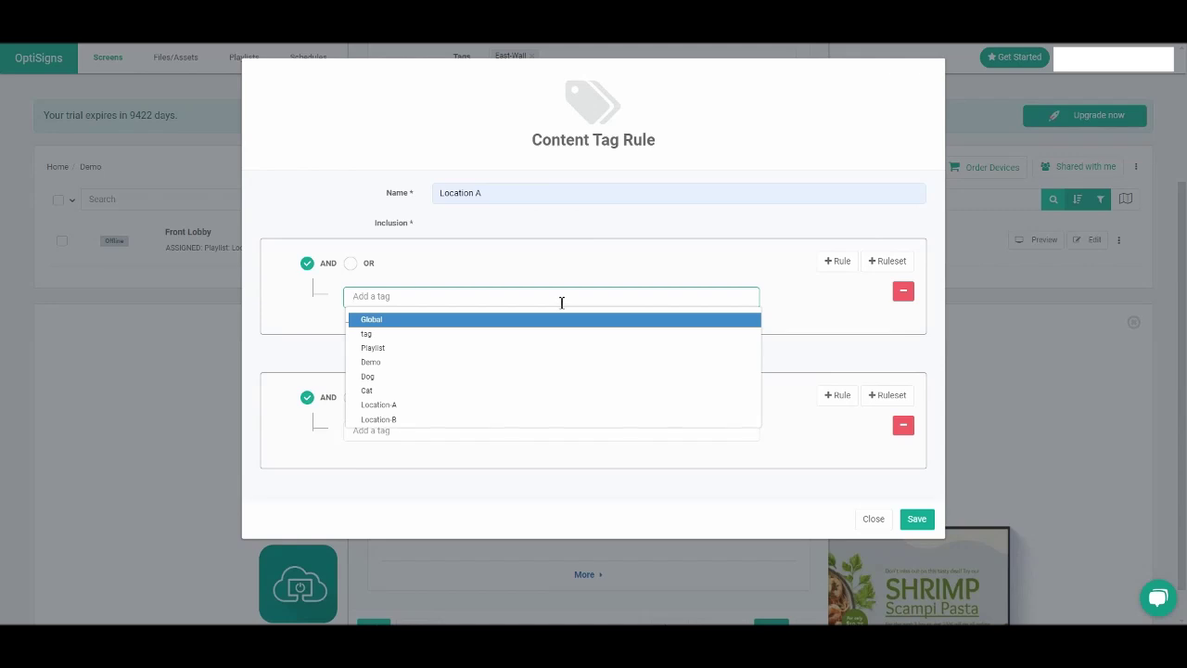
text(Dog)
click(562, 320)
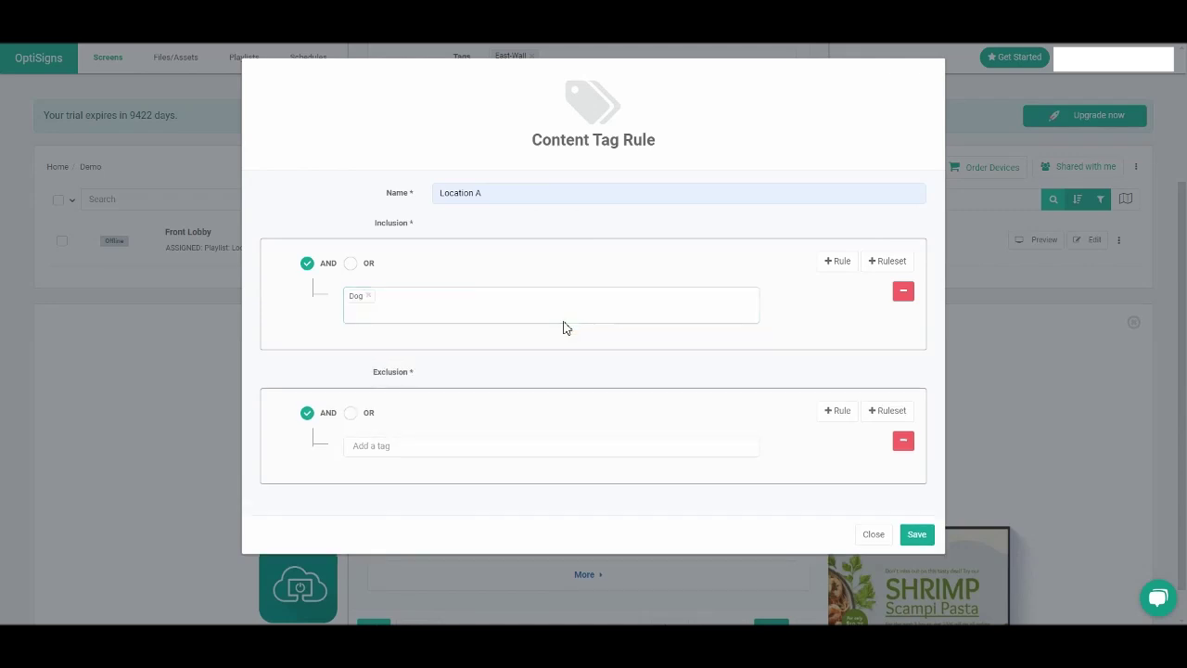
- Exclude Cat-tagged assets, save the rule, and save the Front Lobby settings
click(541, 449)
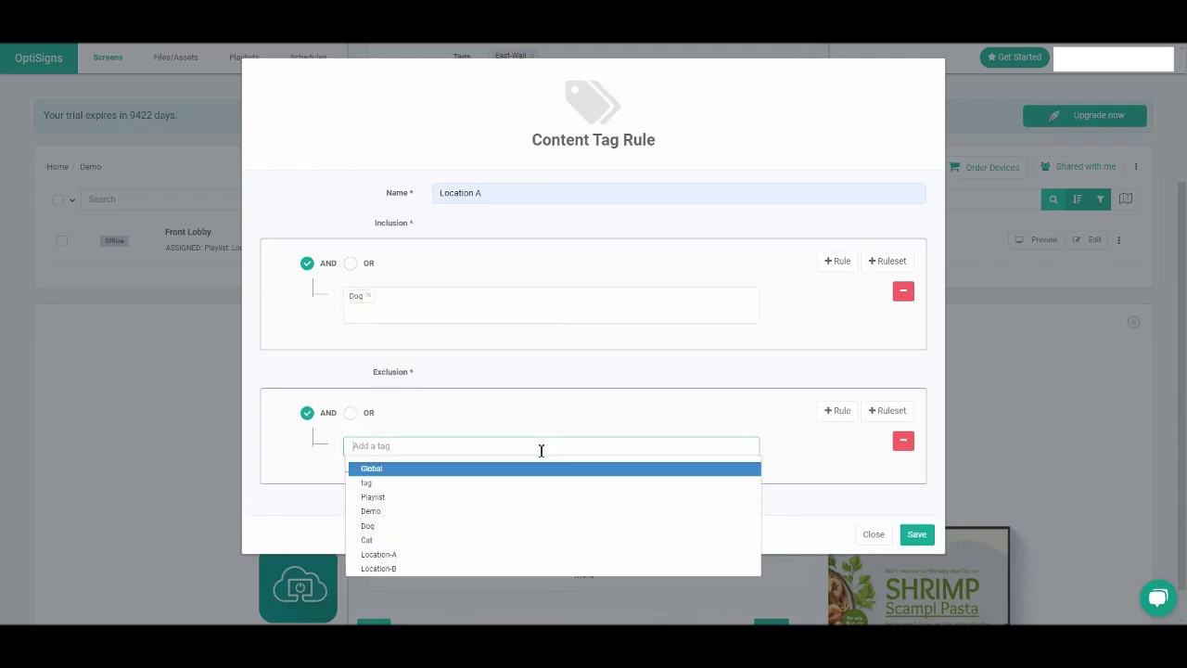
text(Cat)
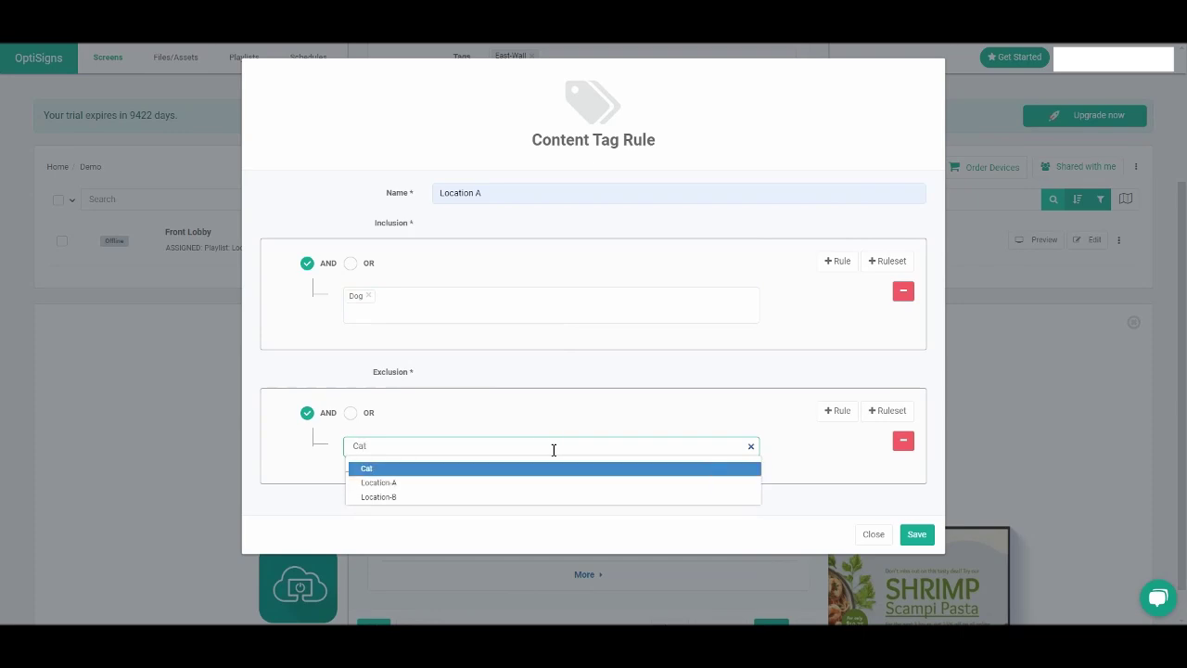
click(560, 470)
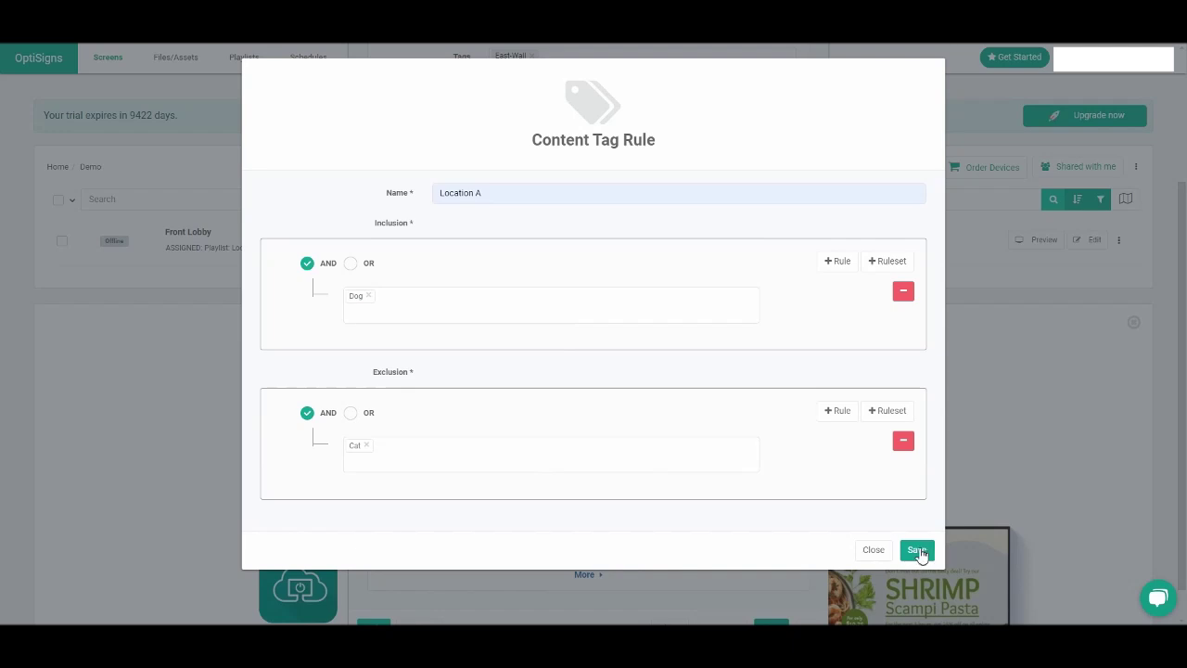
click(916, 551)
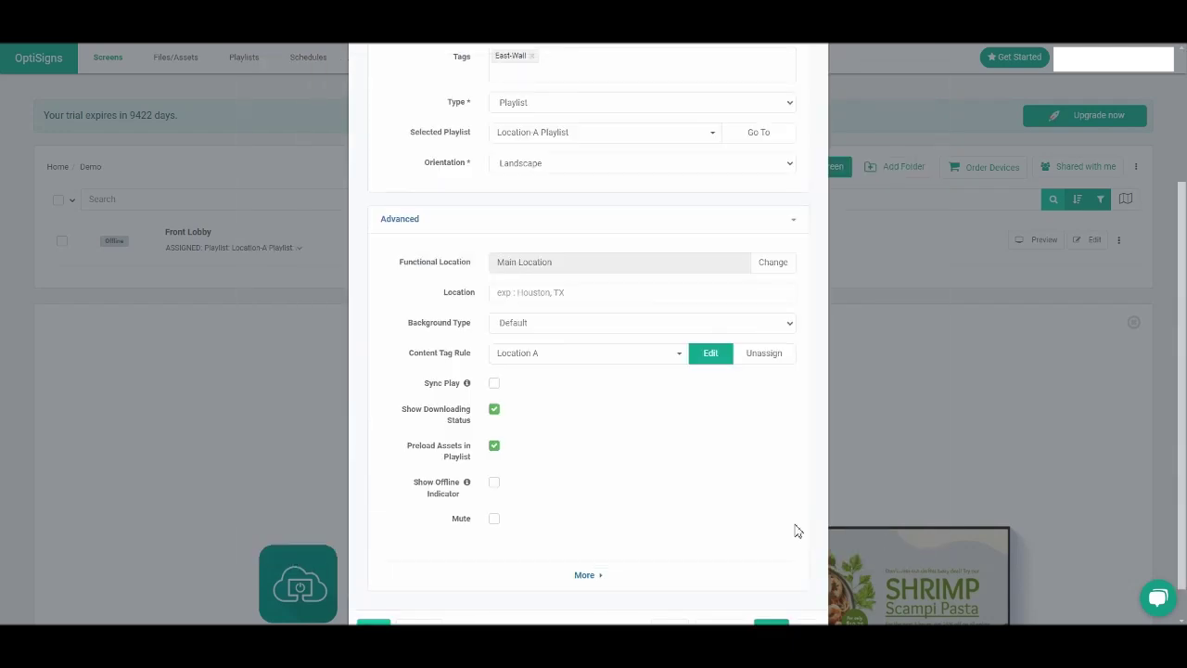
scroll(797, 530, down, 2)
click(776, 588)
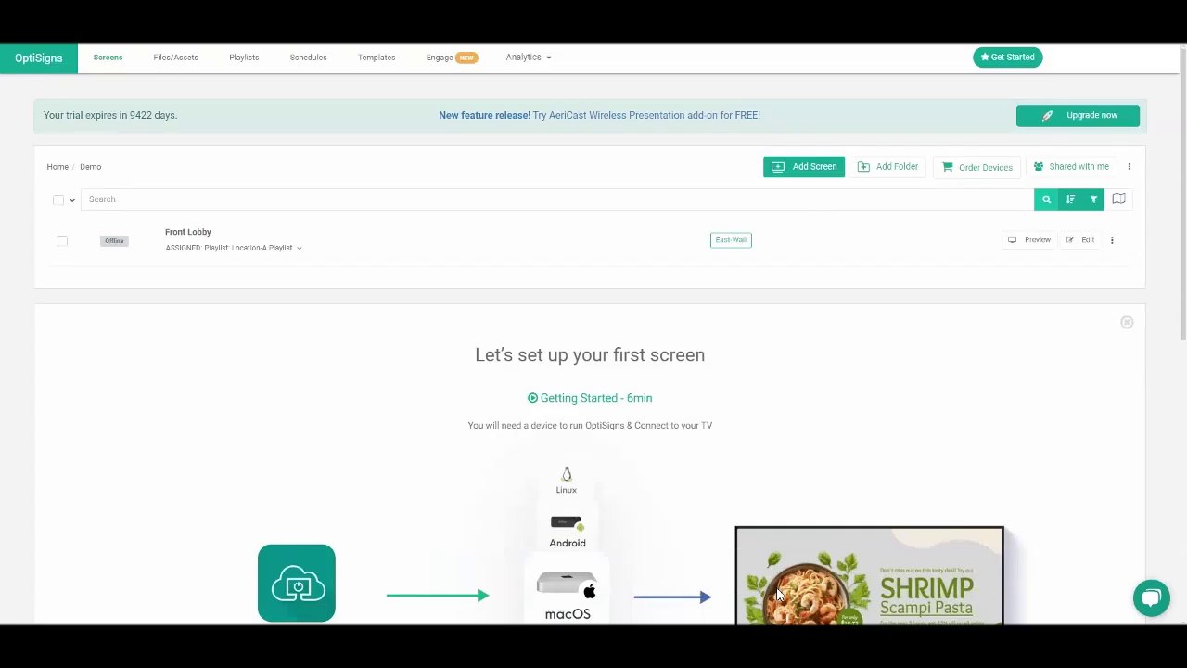
- Preview the Front Lobby screen, which shows the dog-themed Spay & Neuter poster
click(1031, 180)
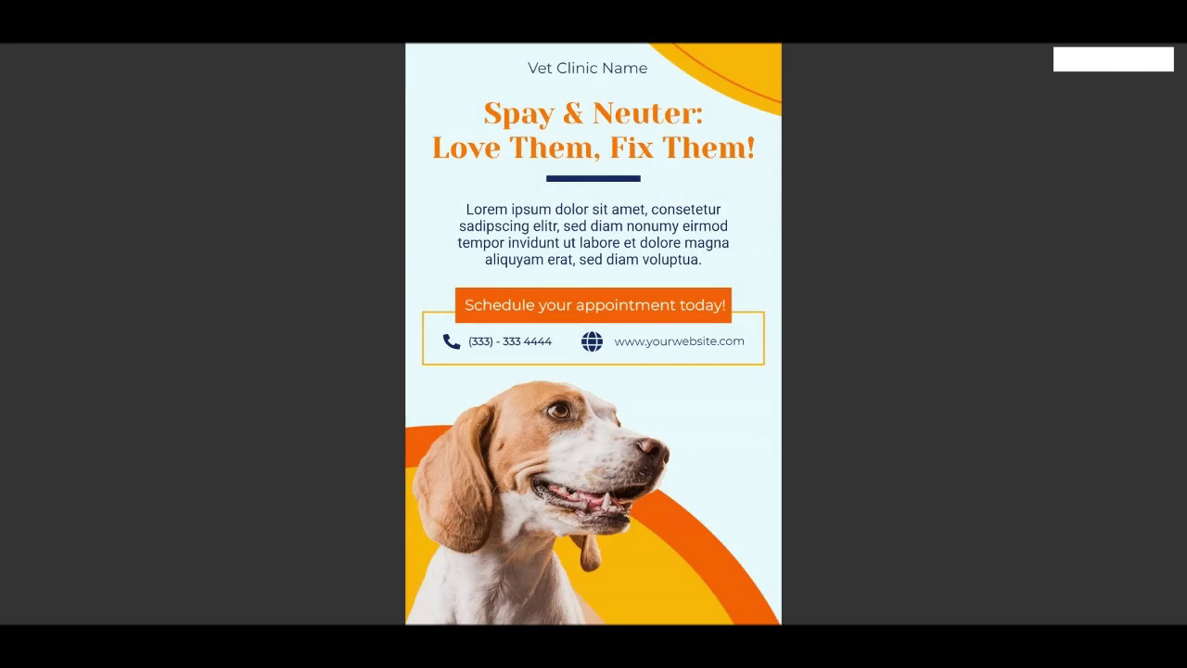